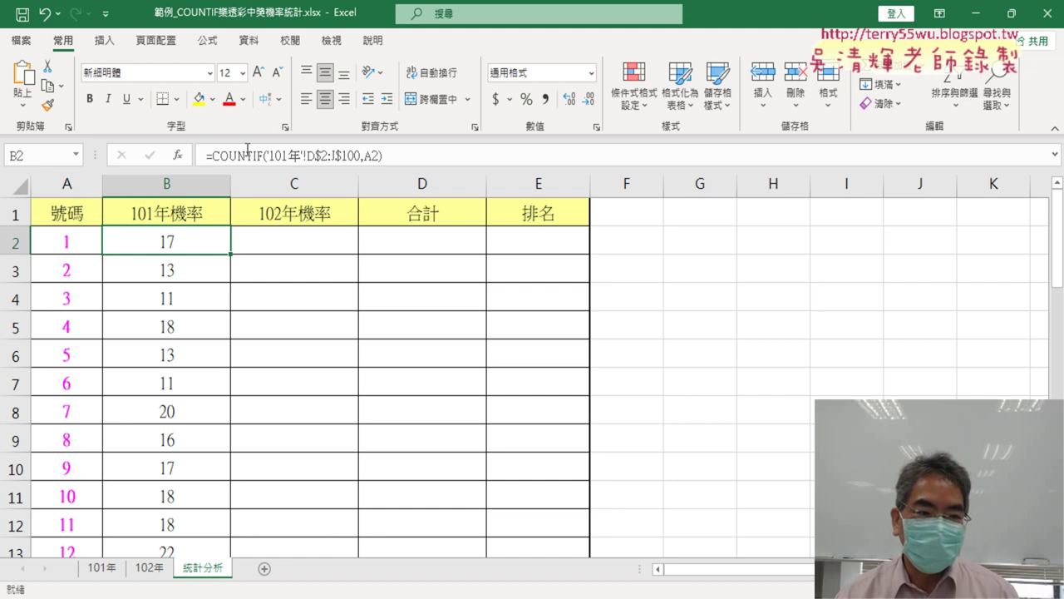
Inspect B2's COUNTIF arguments, which return 17, and browse the numbers in column A.
click(178, 156)
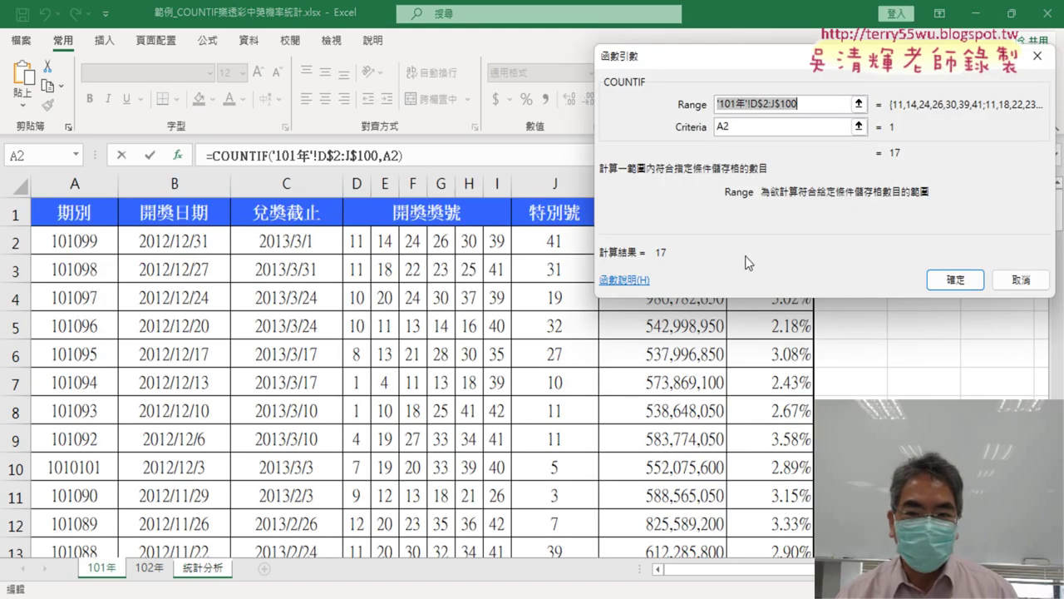
click(772, 128)
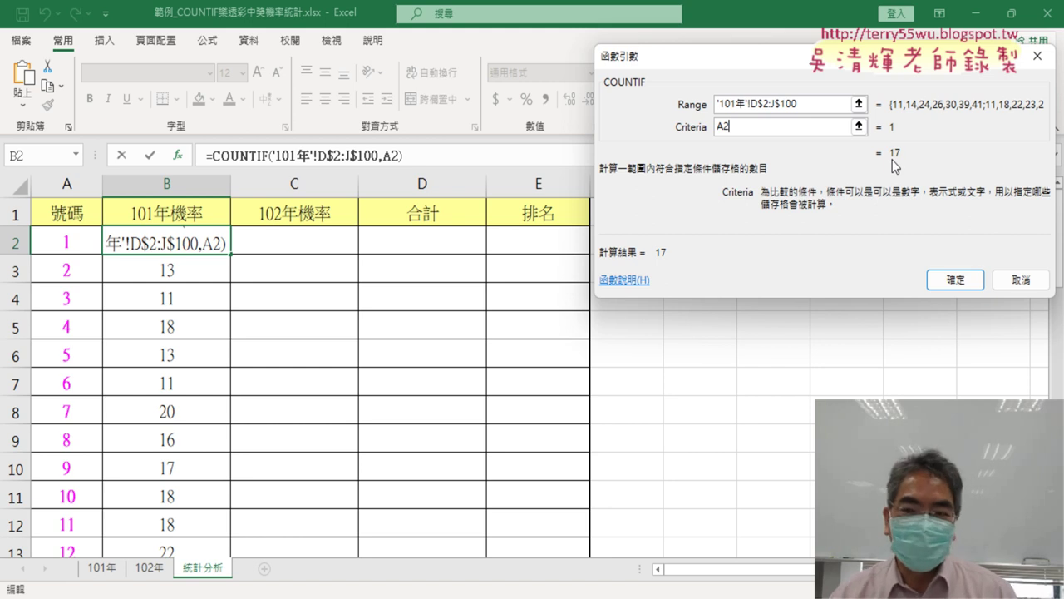
click(944, 283)
click(83, 241)
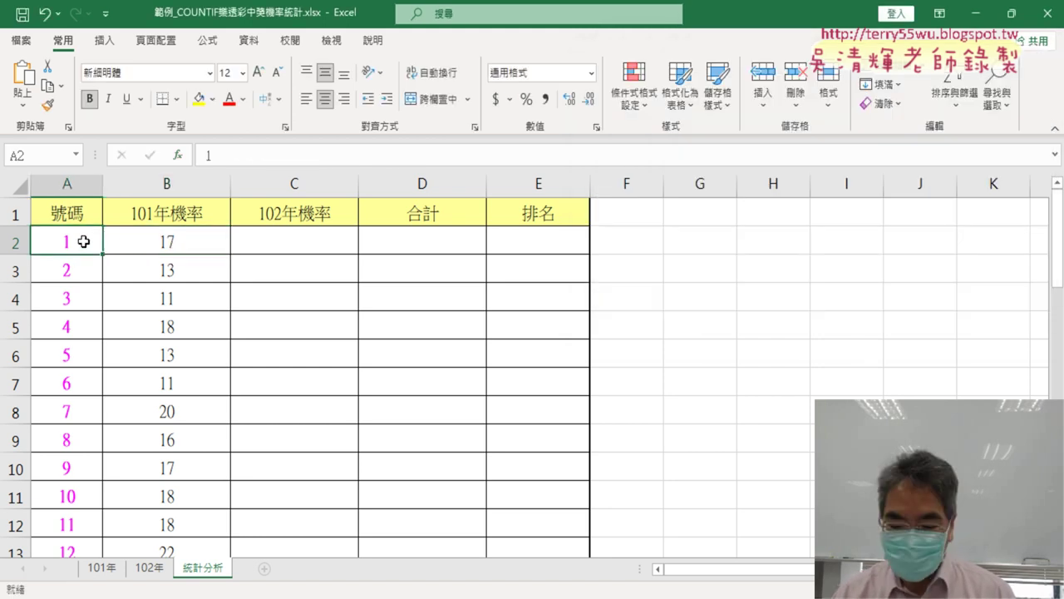
key(ctrl+Down)
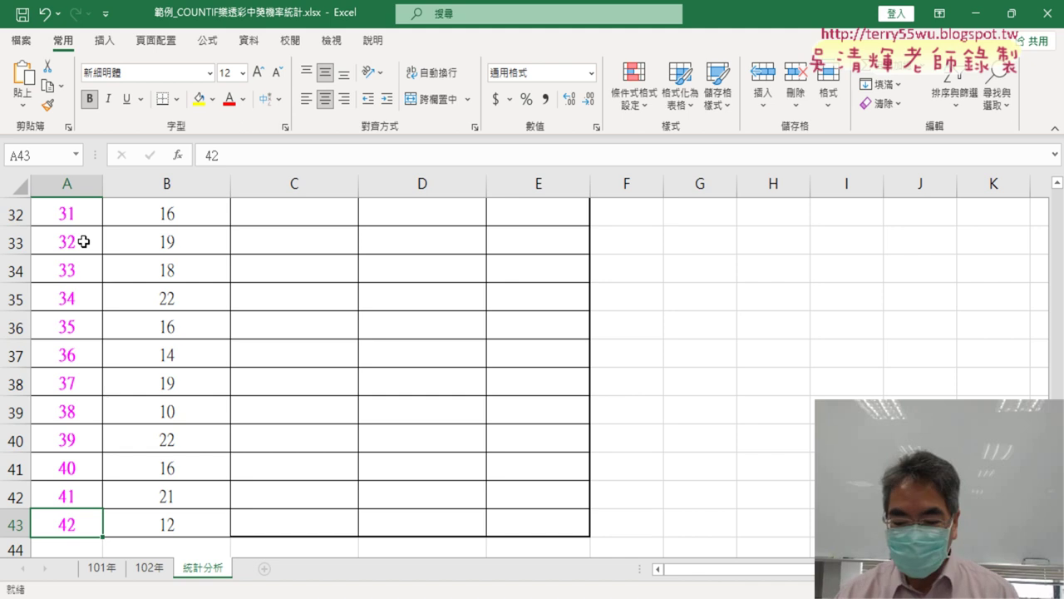
key(ctrl+Up)
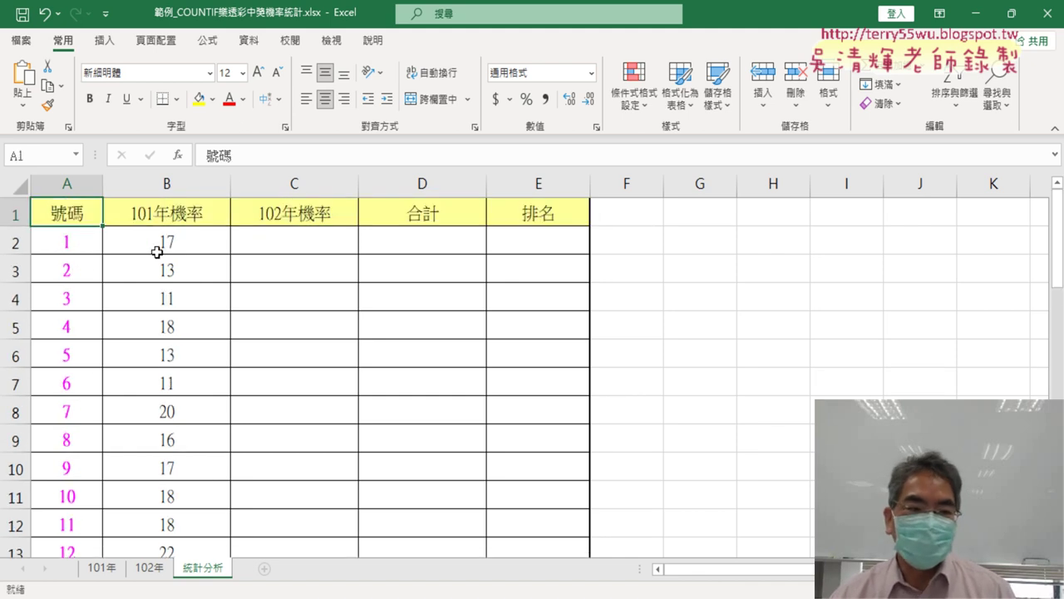
click(166, 239)
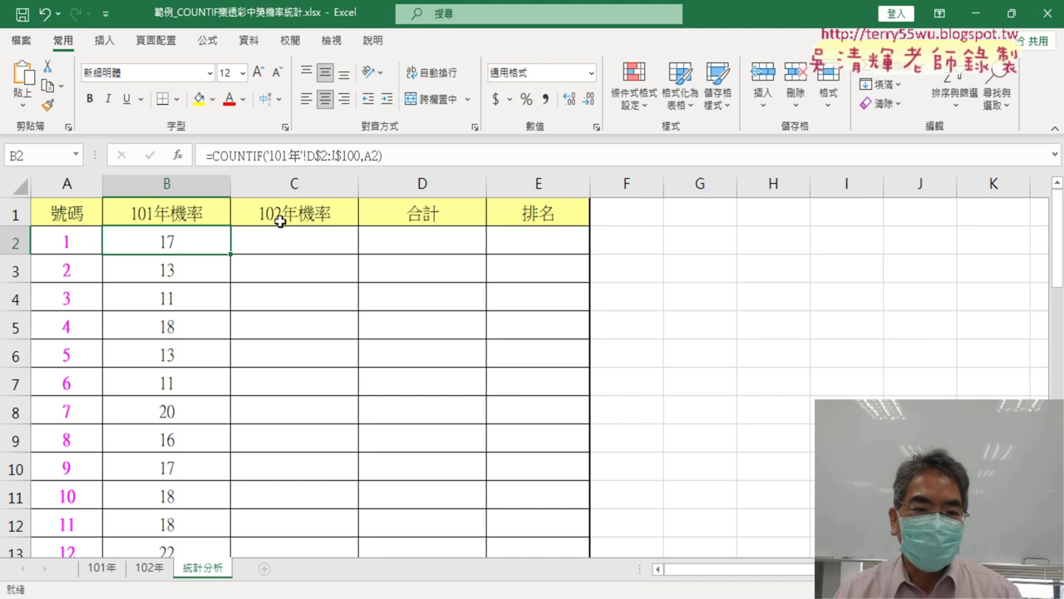
Reopen B2's COUNTIF arguments and annotate the absolute Range that points to the 101年 sheet.
click(232, 155)
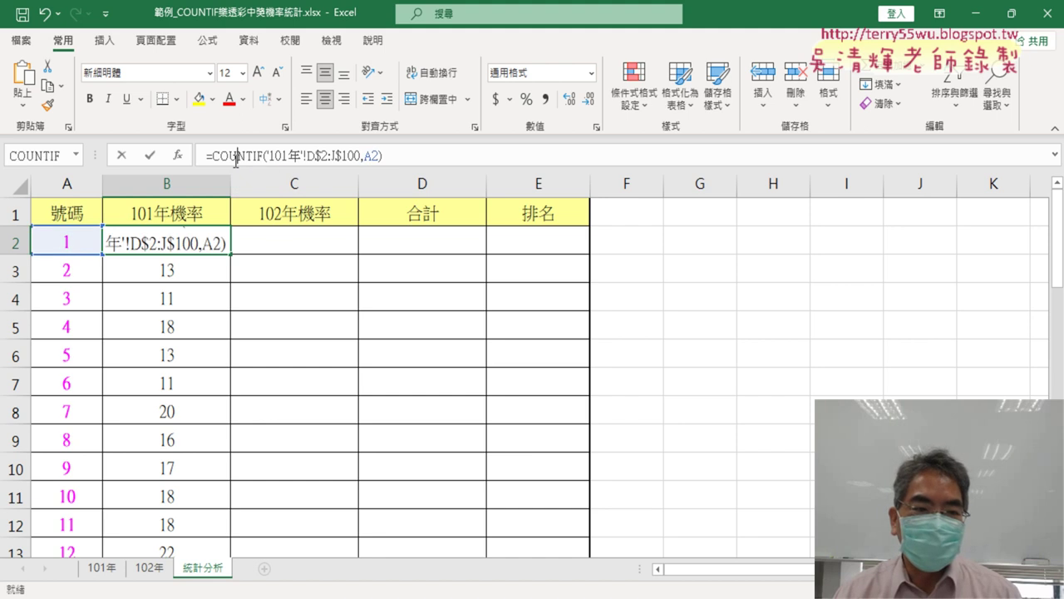
click(177, 155)
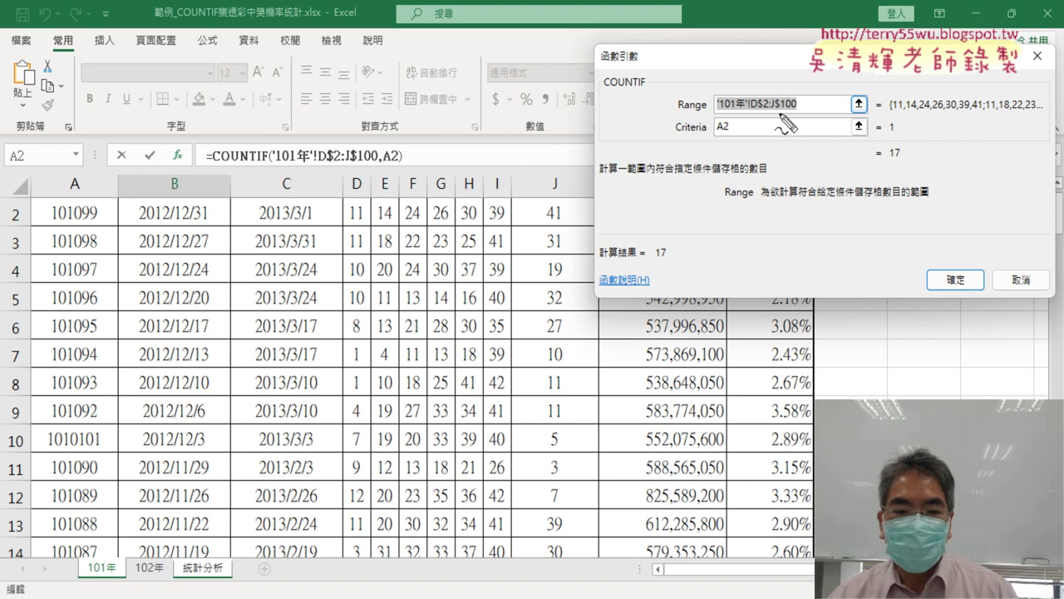
drag(790, 76, 777, 126)
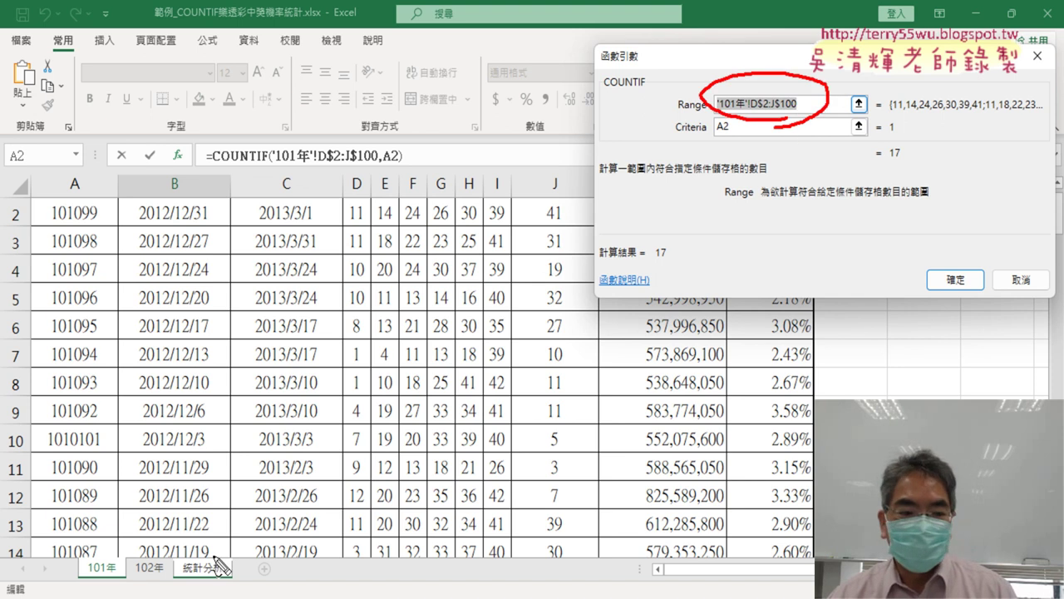
drag(103, 590, 117, 592)
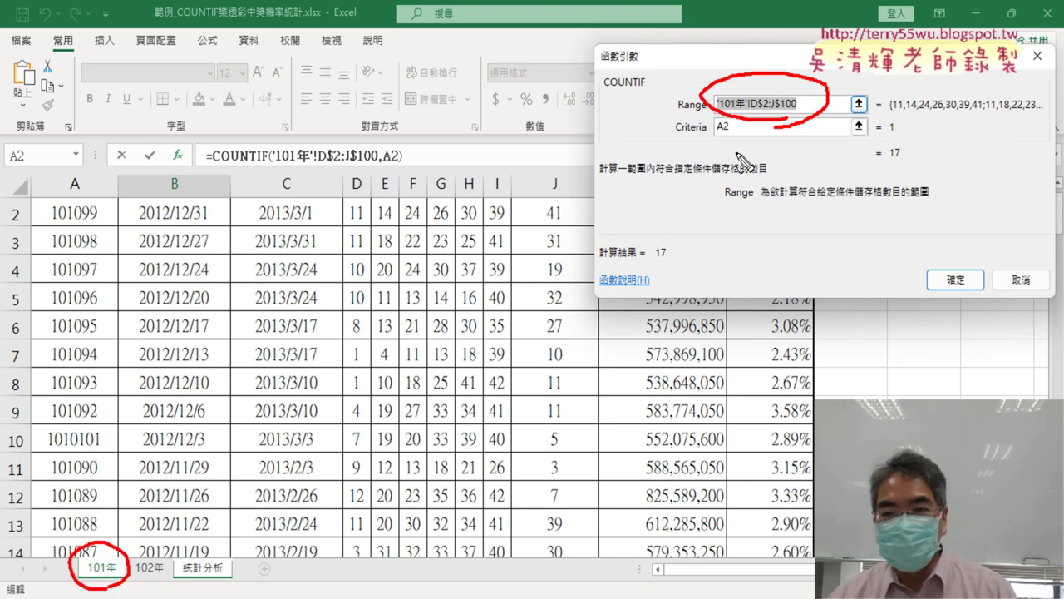
drag(764, 120, 802, 123)
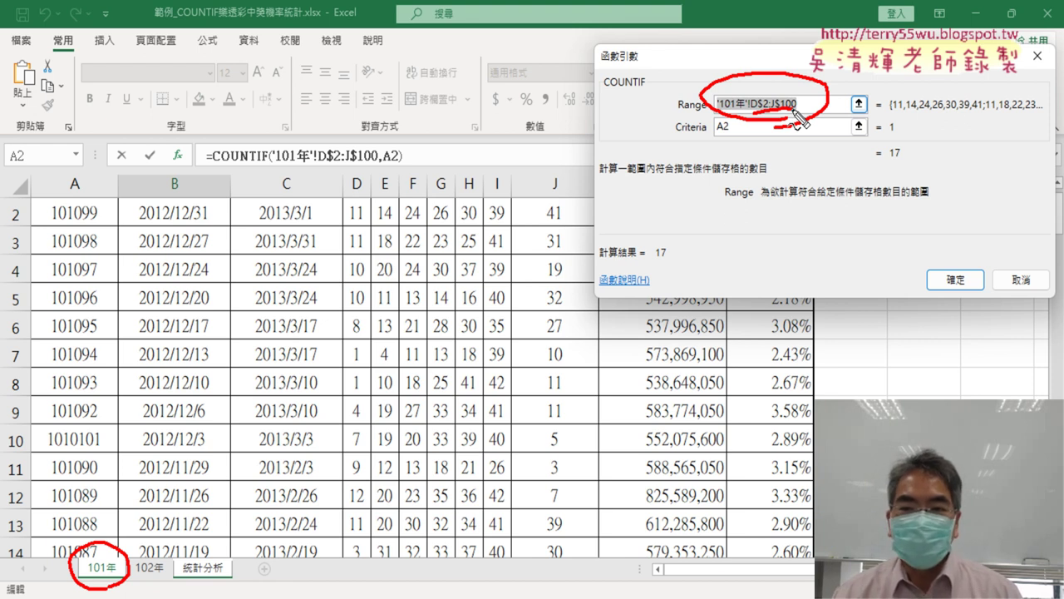
mouse_move(803, 120)
mouse_down()
mouse_move(763, 121)
mouse_move(782, 109)
mouse_up()
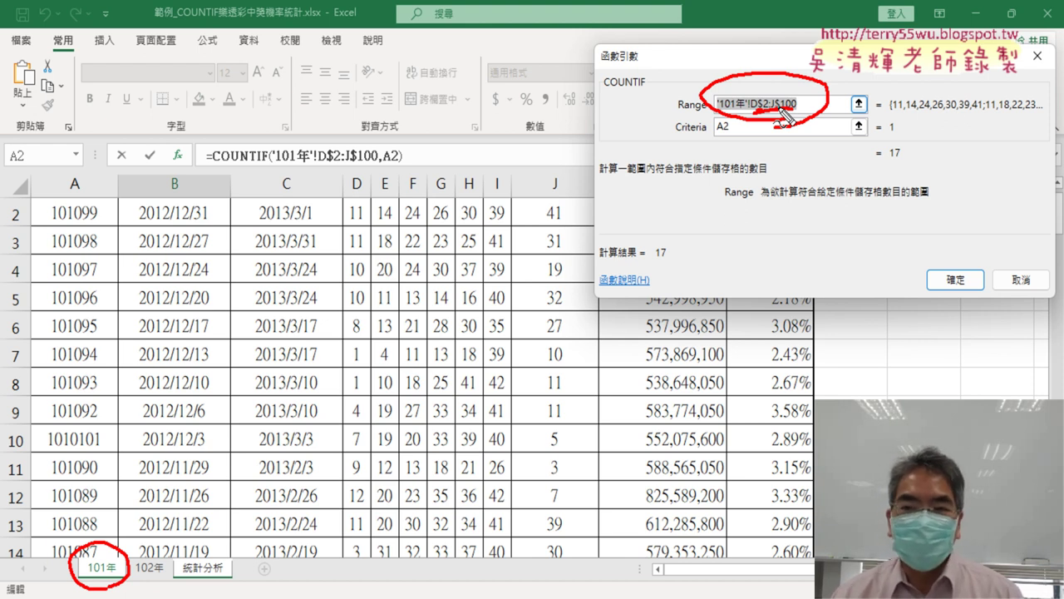
drag(860, 69, 818, 82)
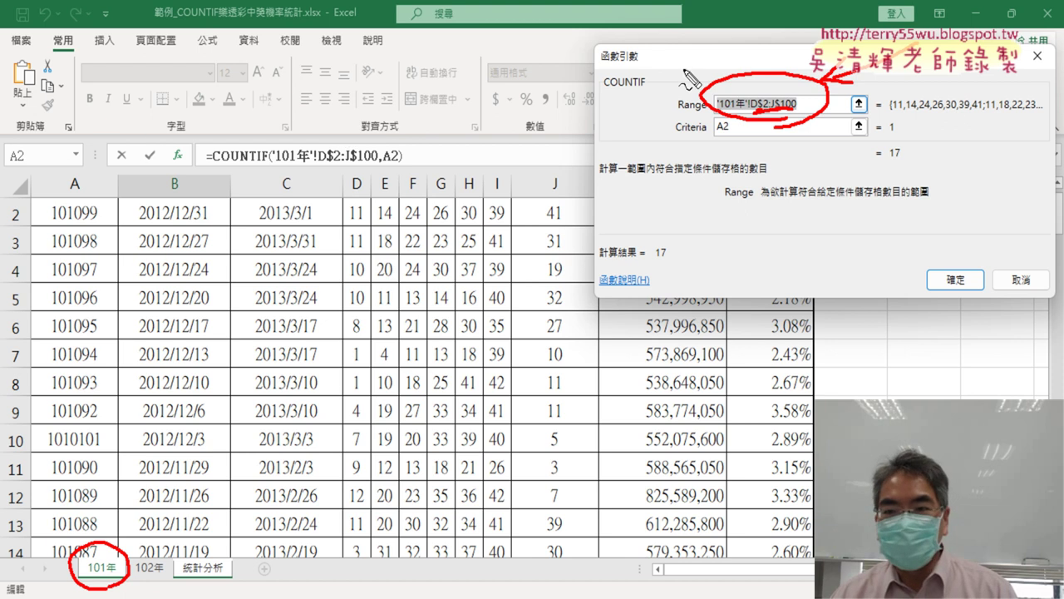
drag(682, 55, 721, 93)
drag(715, 51, 721, 92)
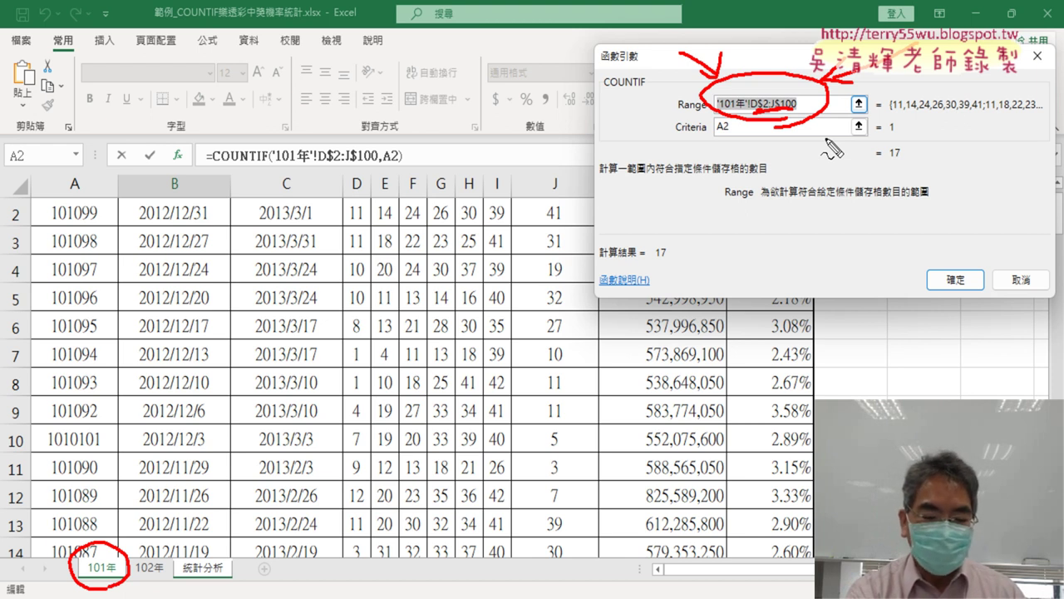
key(Escape)
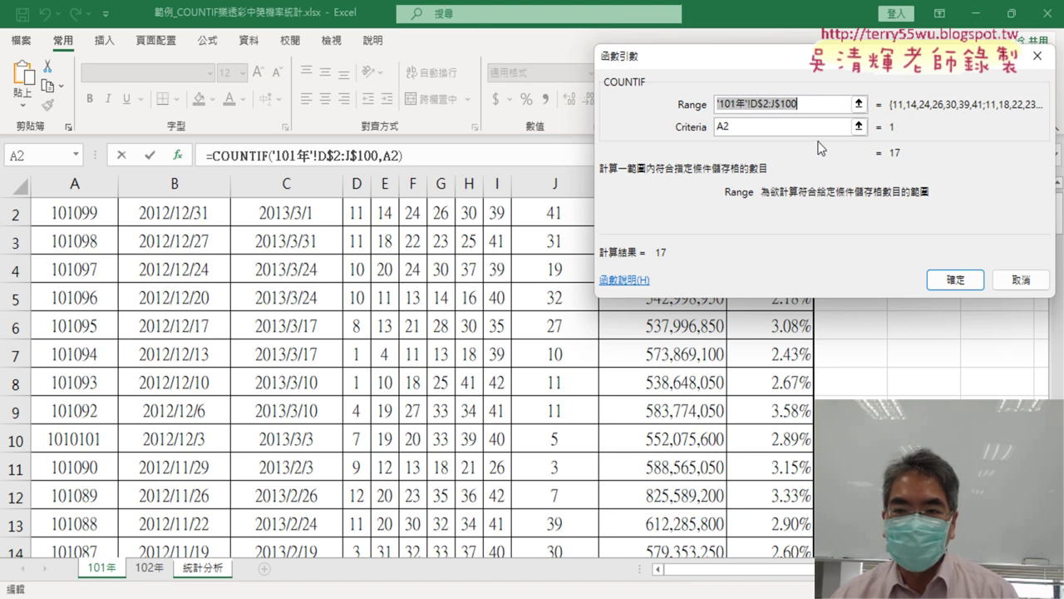
click(1020, 281)
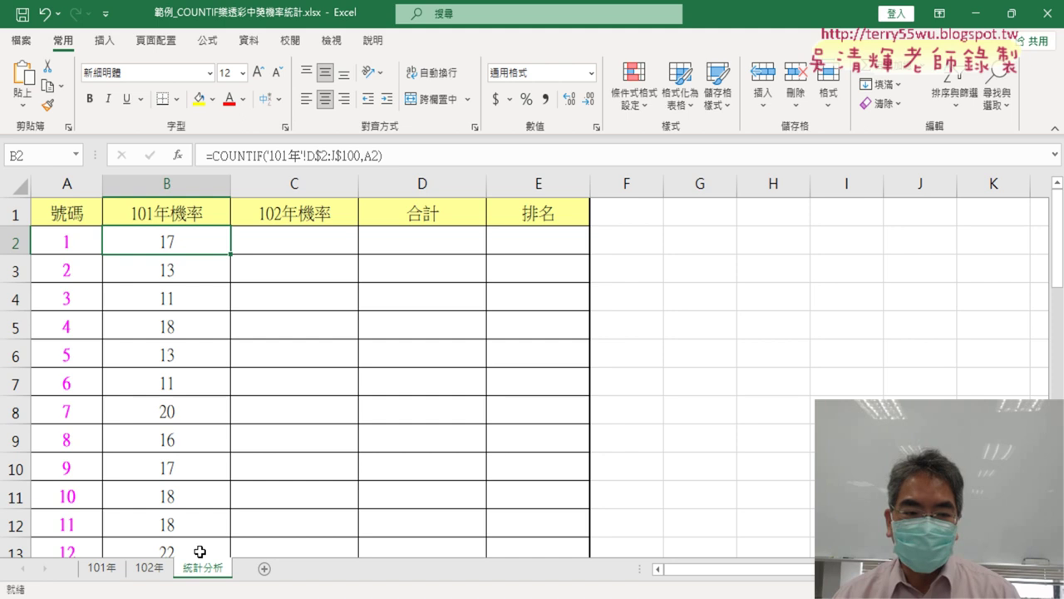
On the 101年 sheet, select the drawn and special numbers D2:J100.
click(101, 567)
scroll(496, 428, up, 1)
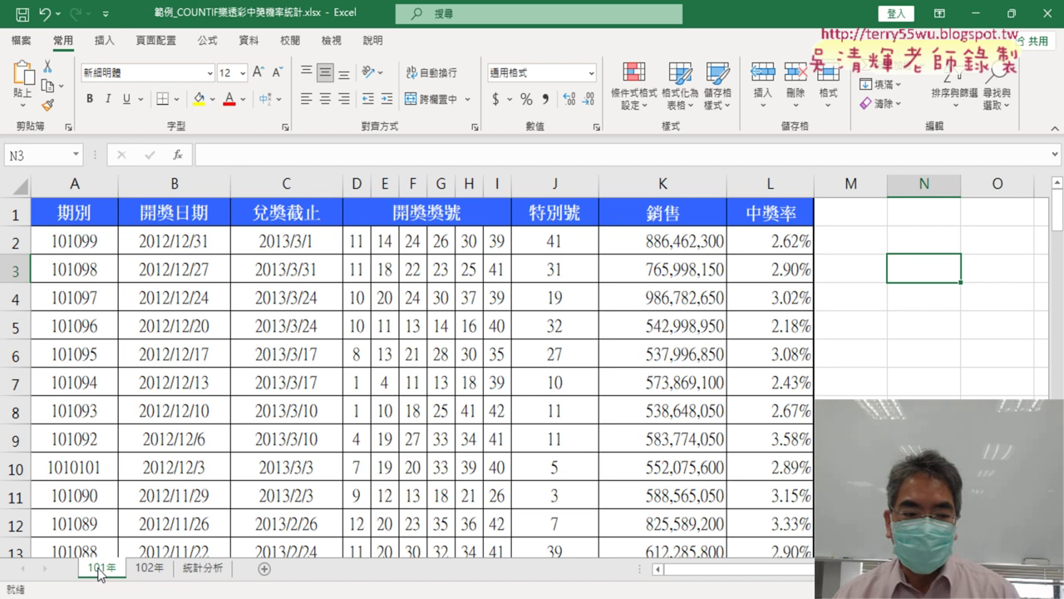
drag(353, 240, 556, 239)
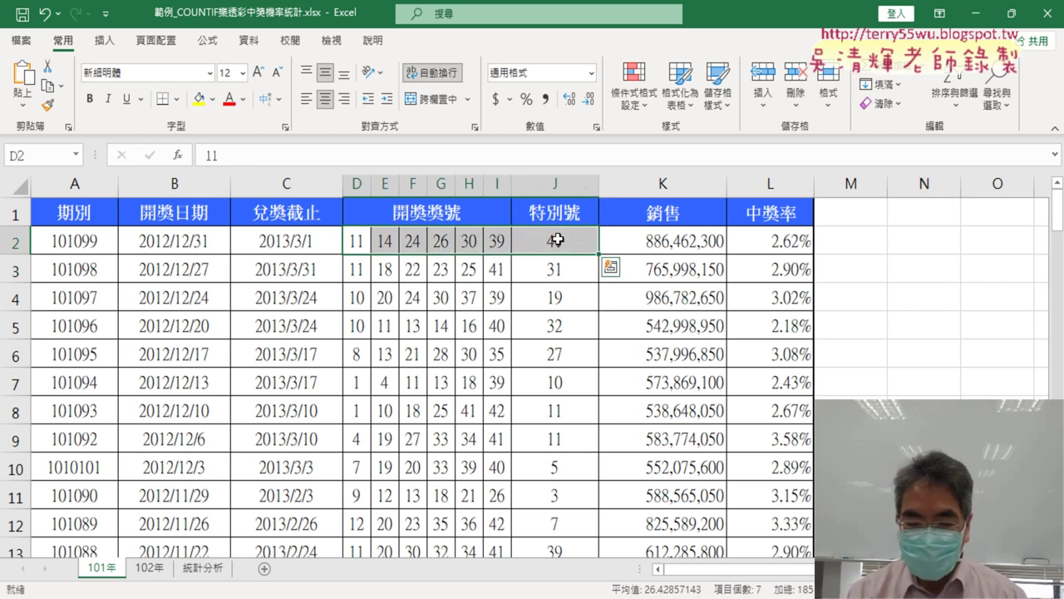
key(ctrl+shift+Down)
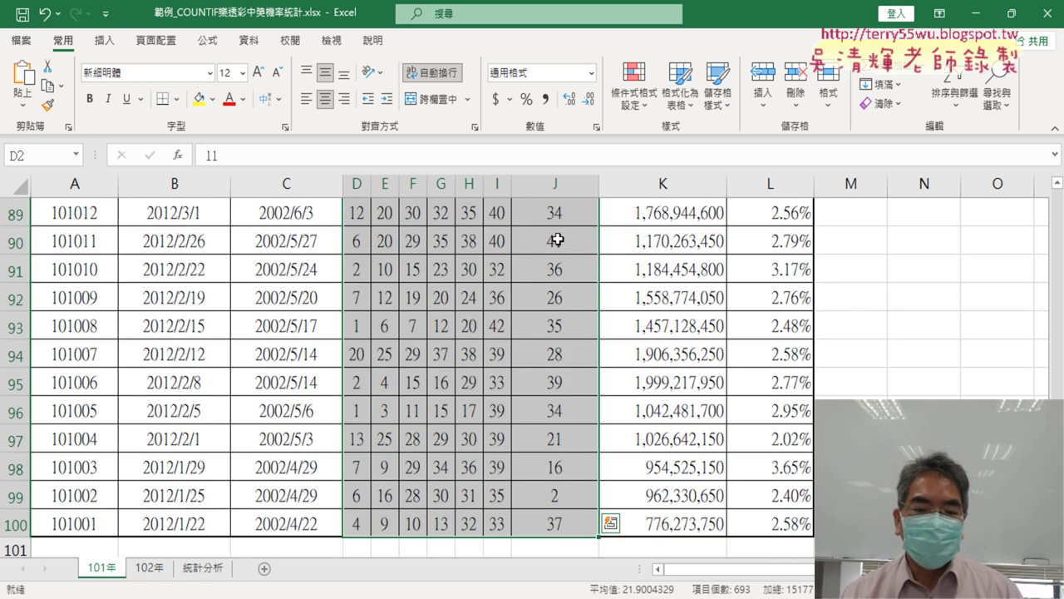
scroll(556, 239, up, 4)
scroll(556, 239, up, 6)
scroll(556, 239, up, 10)
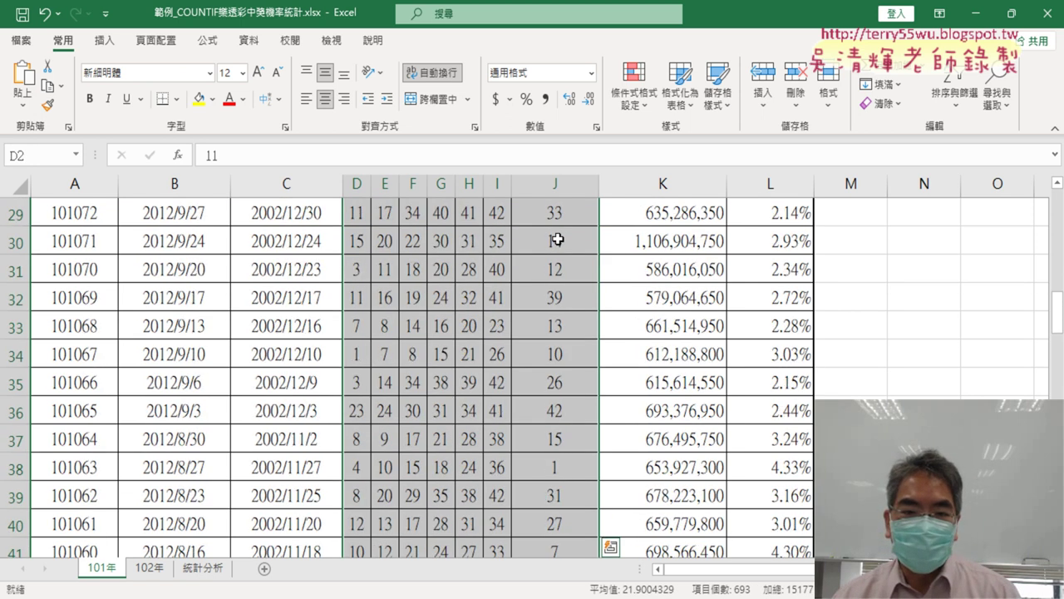
scroll(556, 239, up, 9)
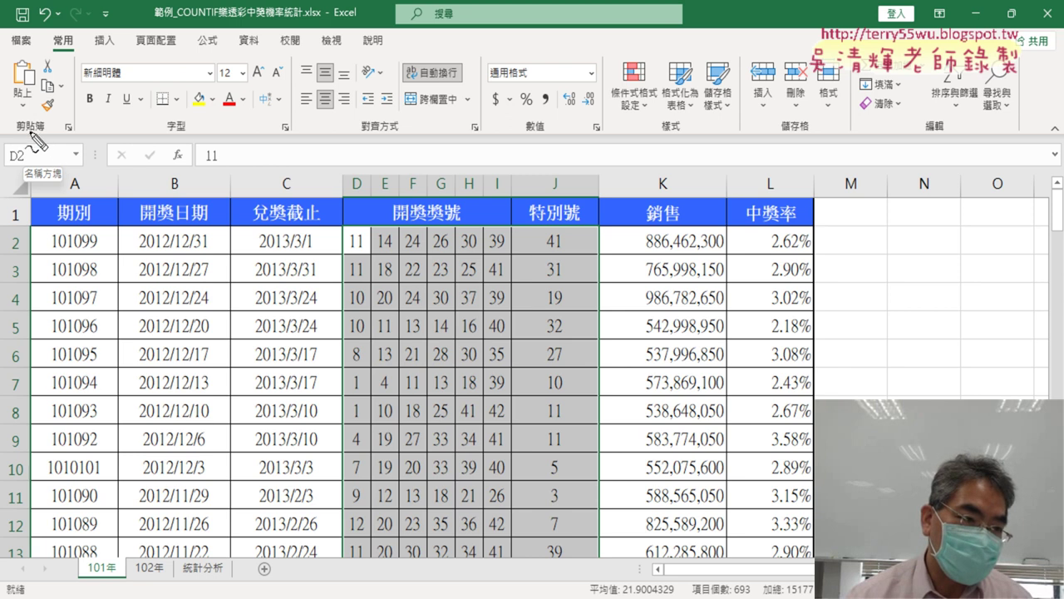
Annotate the selected block, its Name Box reference and the 101年 sheet name.
drag(10, 163, 62, 202)
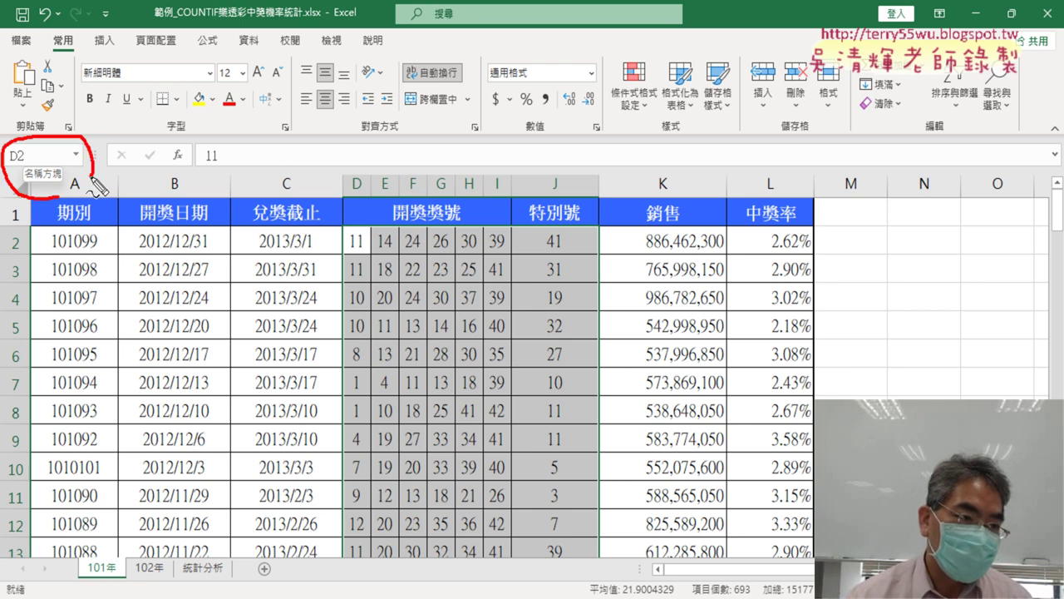
mouse_move(330, 208)
mouse_down()
mouse_move(335, 432)
mouse_move(524, 203)
mouse_move(596, 223)
mouse_move(595, 414)
mouse_up()
drag(462, 193, 104, 167)
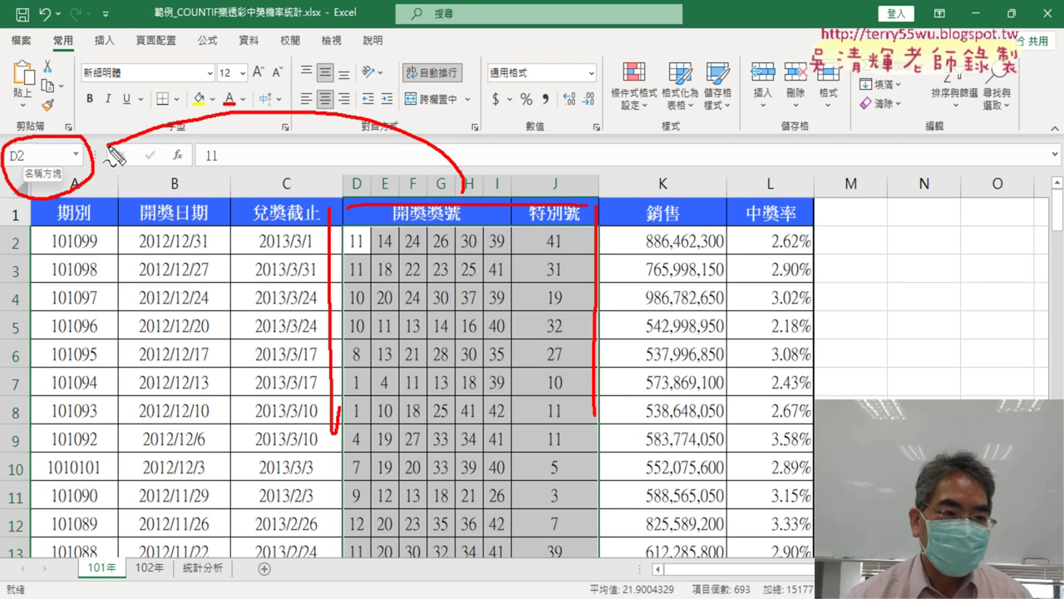
mouse_move(154, 115)
mouse_down()
mouse_move(124, 162)
mouse_move(163, 155)
mouse_up()
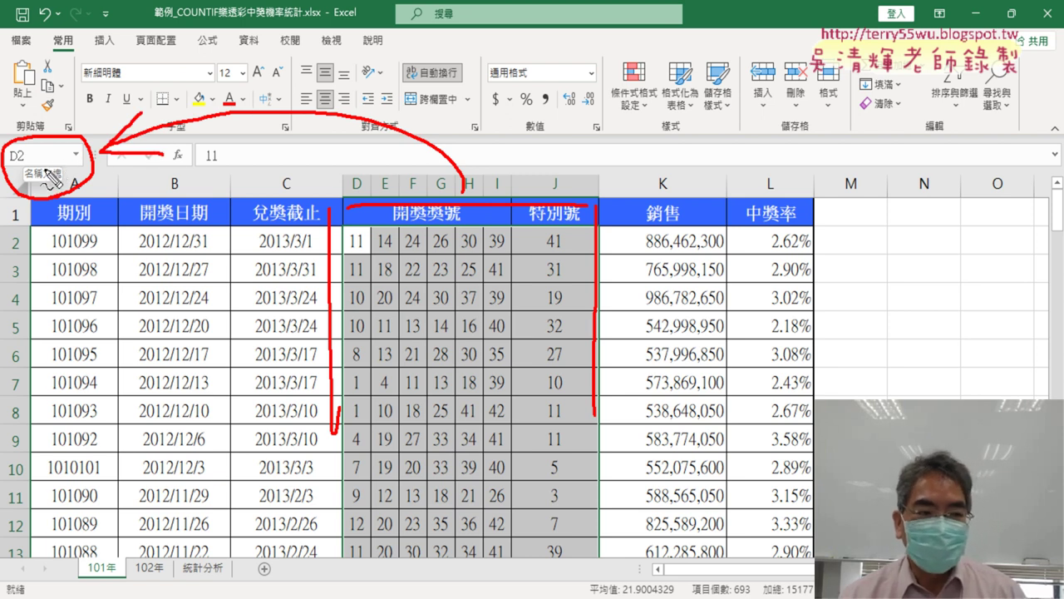
drag(87, 572, 117, 572)
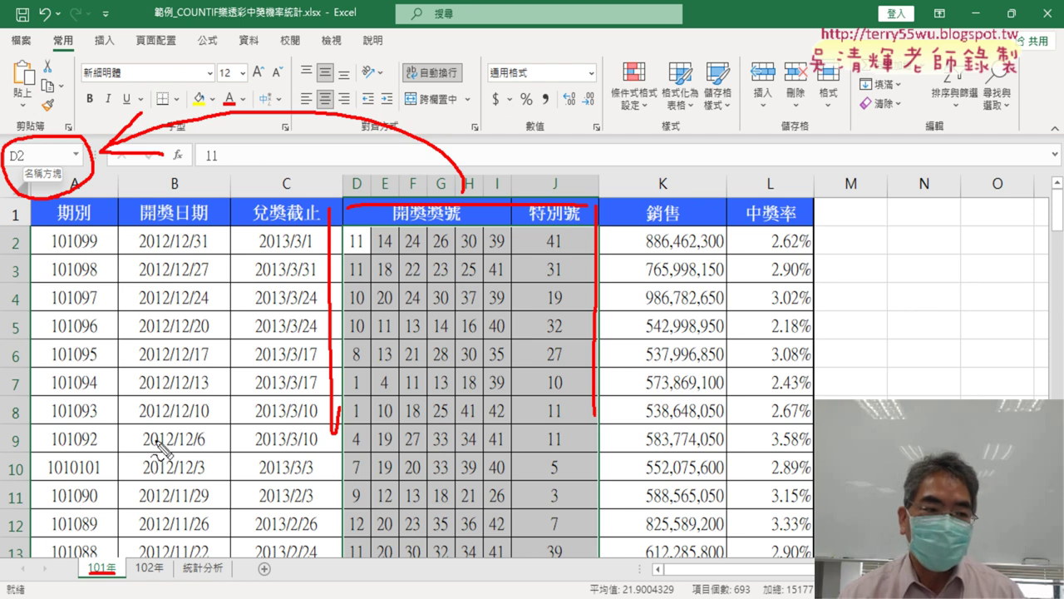
Type 開獎101 in the Name Box to name the selected D2:J100 block.
key(Escape)
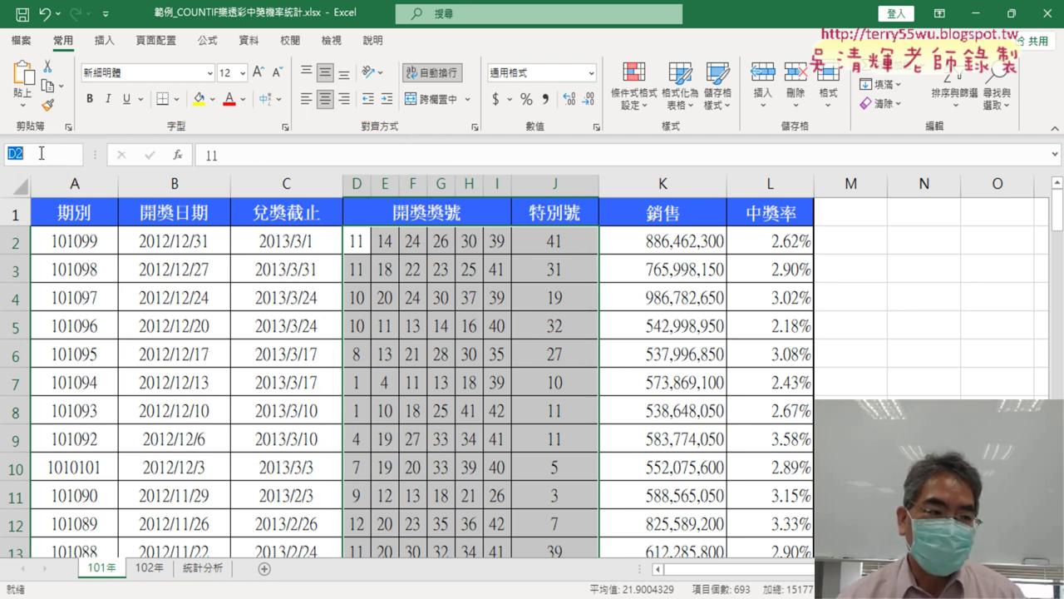
key(BackSpace)
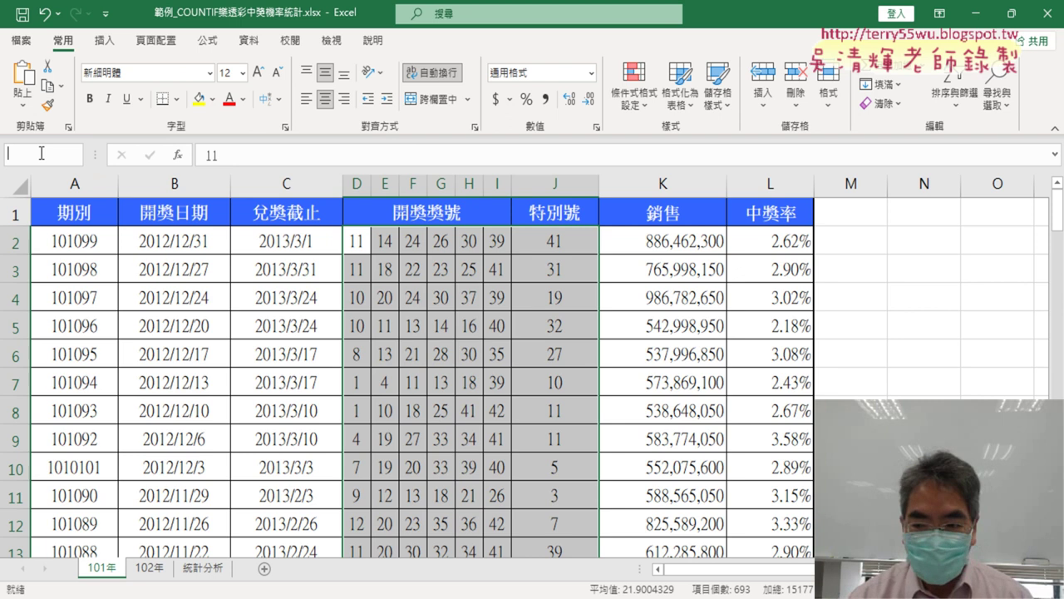
text(ㄎ)
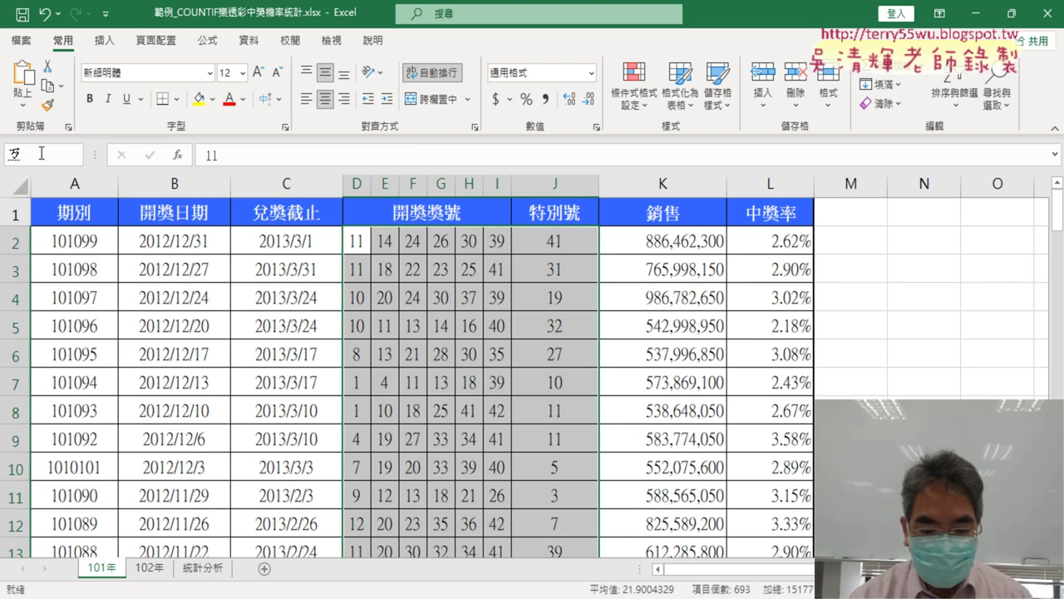
text(開)
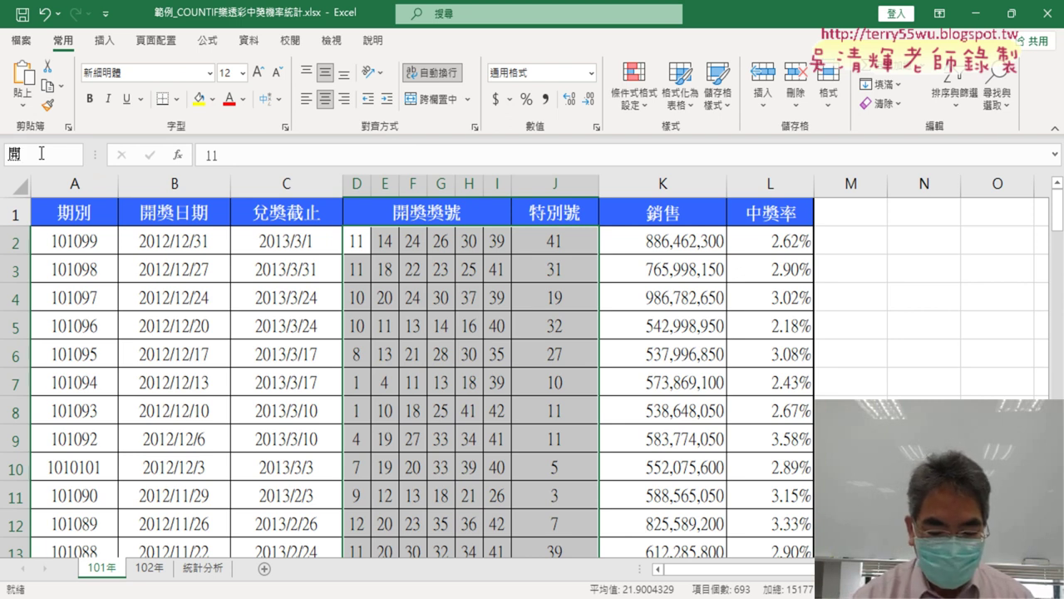
text(獎101)
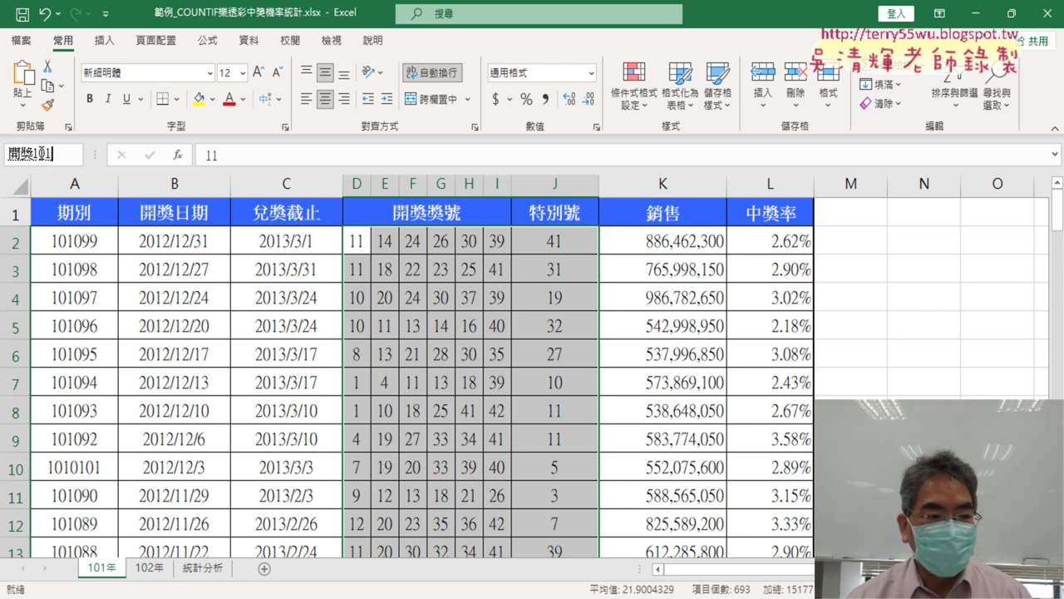
key(Return)
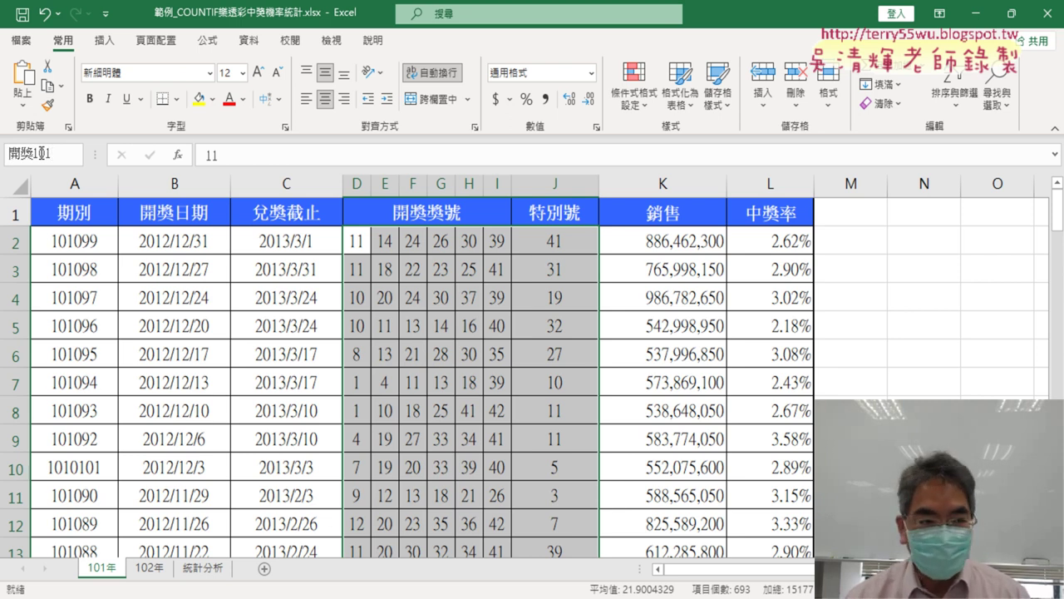
key(Return)
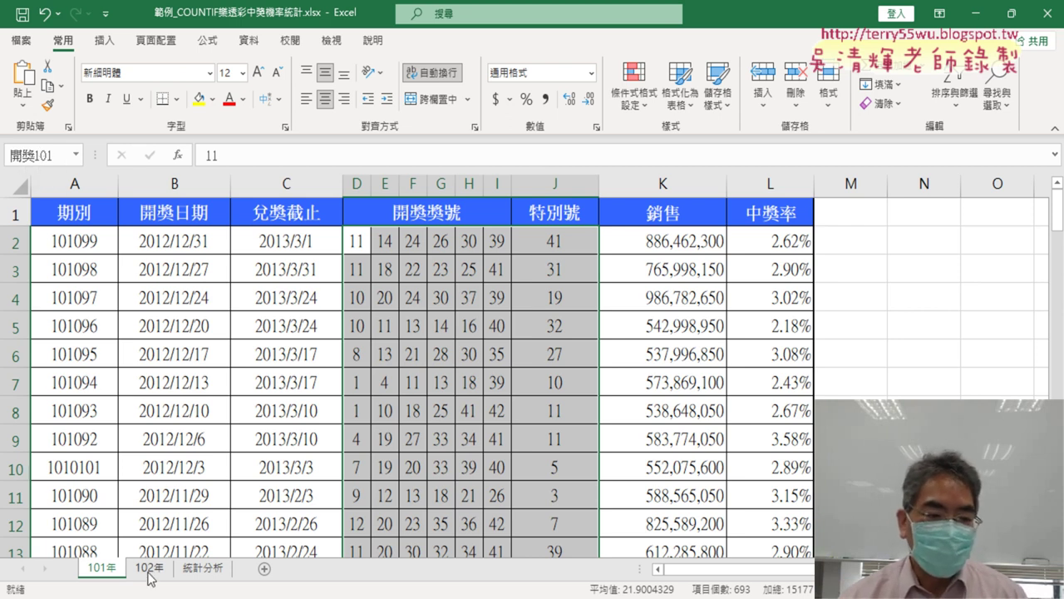
click(53, 158)
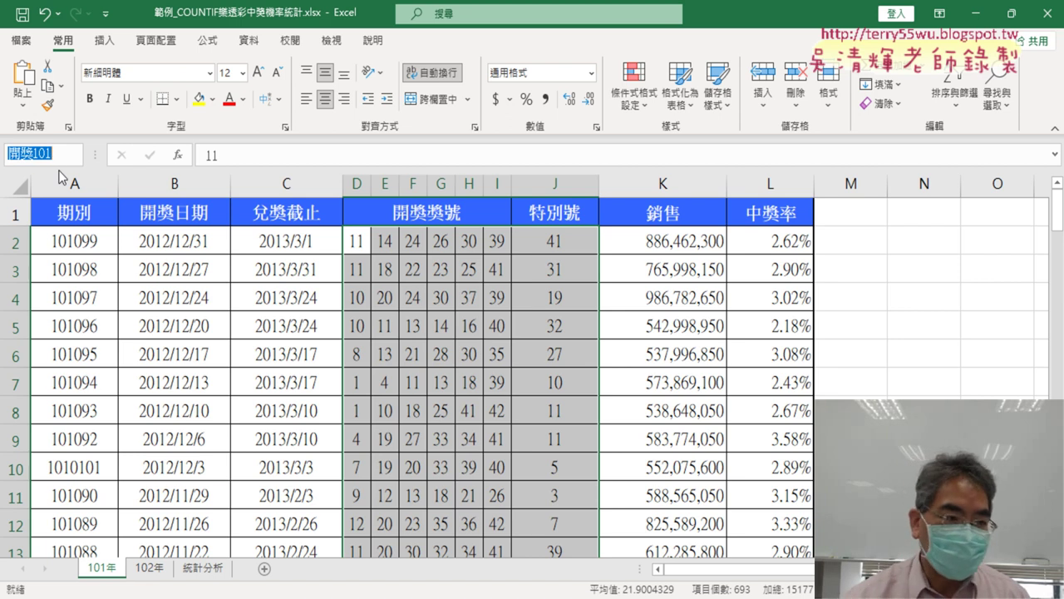
On the 102年 sheet, select D2:J105 and name it 開獎102 in the Name Box.
click(150, 569)
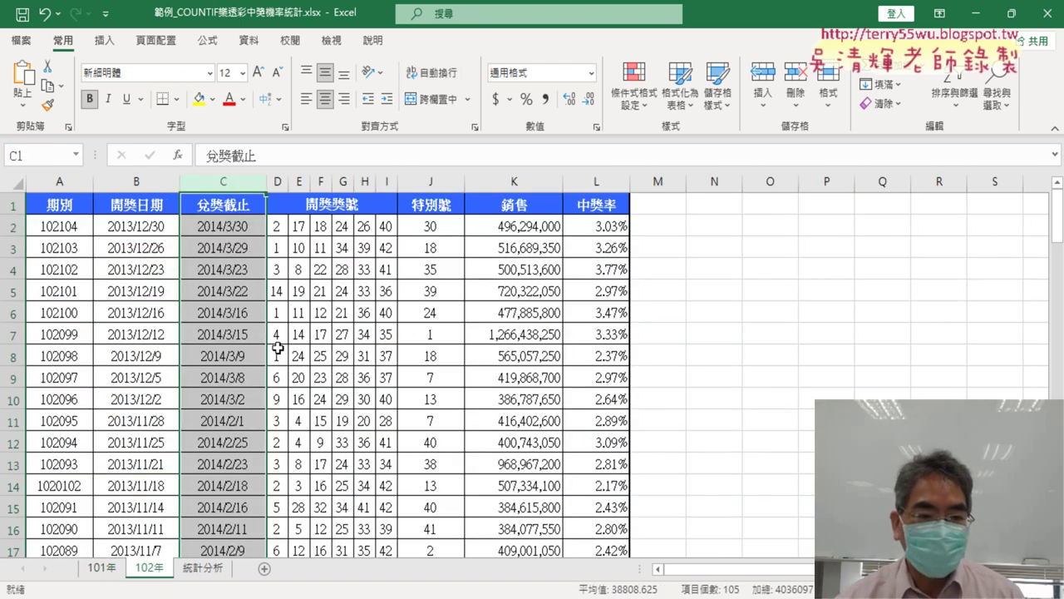
drag(281, 228, 433, 222)
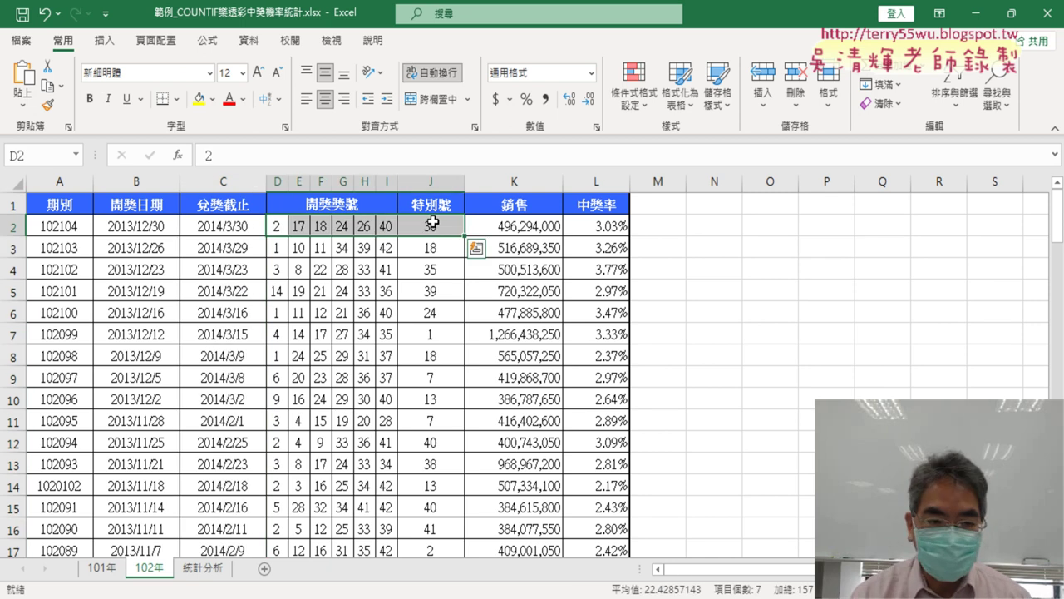
key(ctrl+shift+Down)
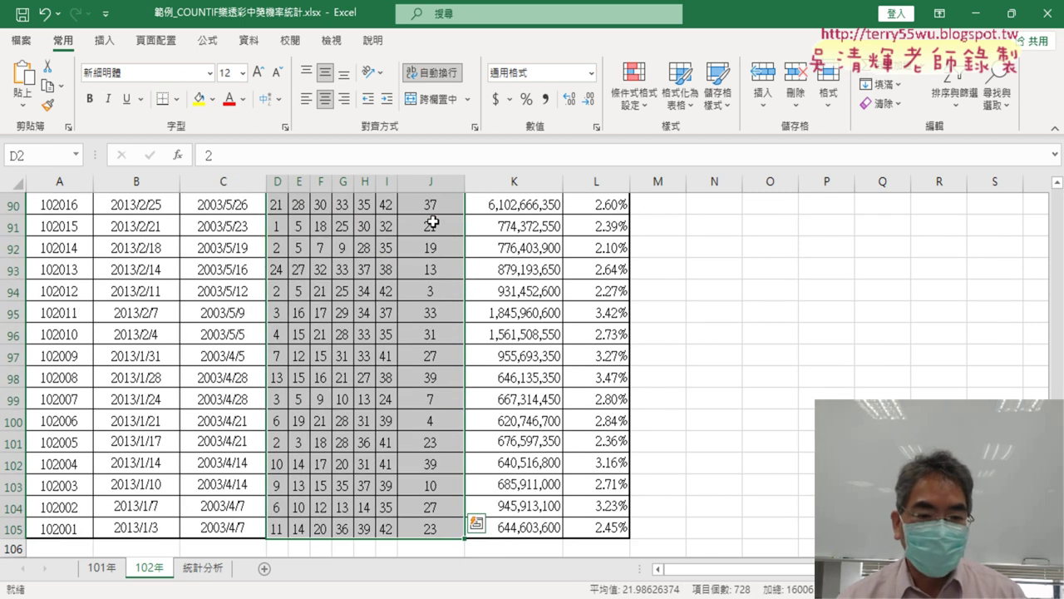
click(37, 156)
text(開獎101)
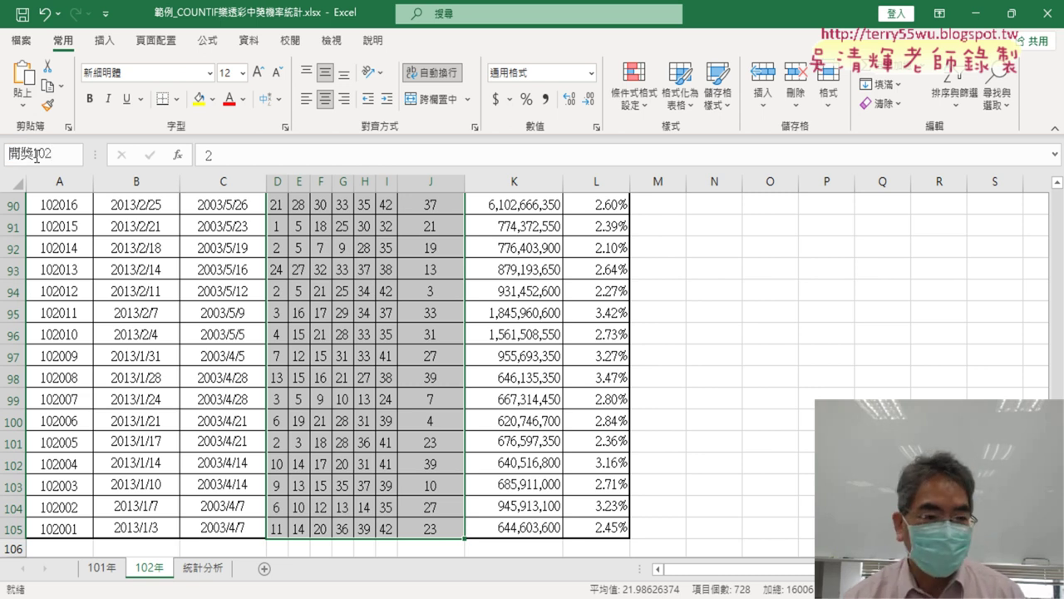
key(Return)
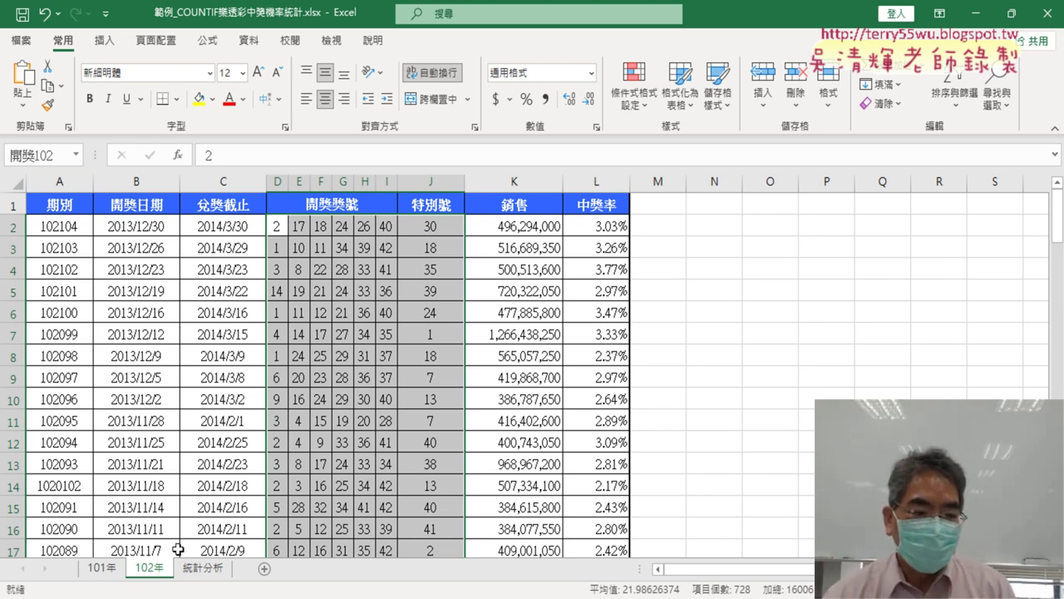
On 統計分析, replace B2's COUNTIF Range with the name 開獎101 using F3 Paste Name.
click(212, 572)
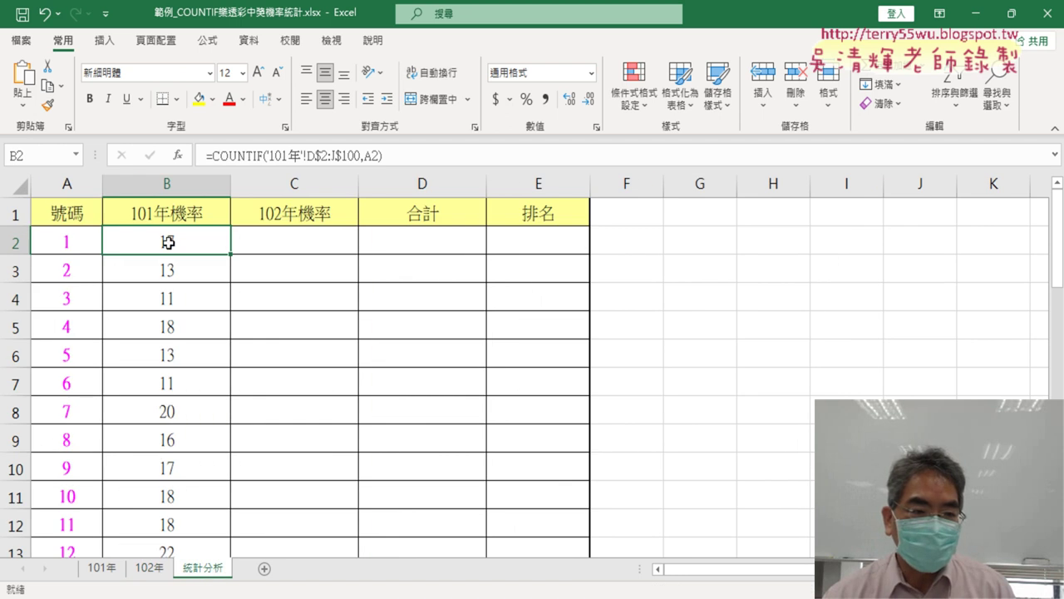
click(247, 158)
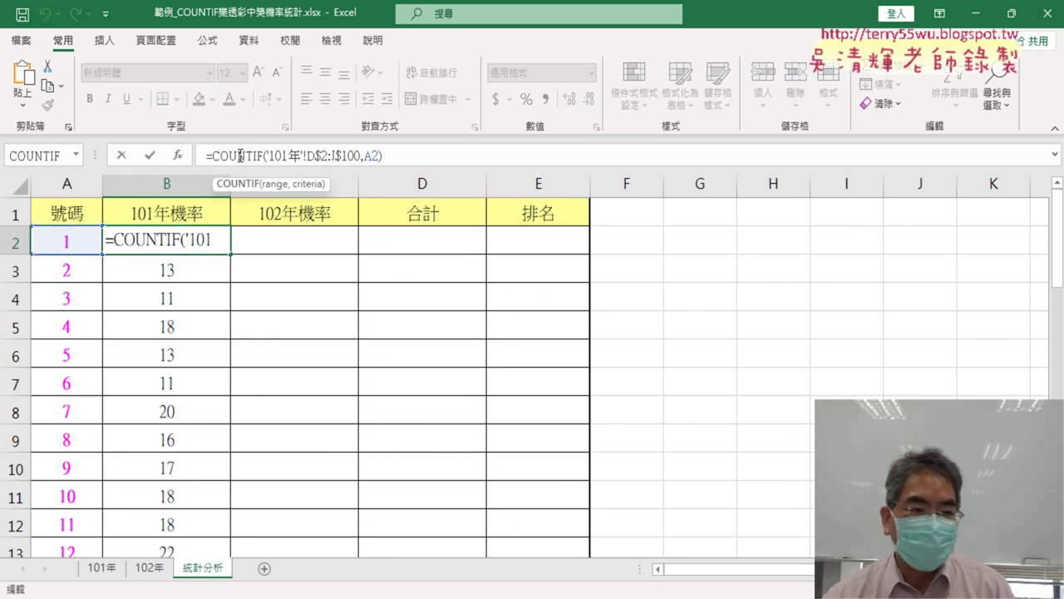
click(177, 156)
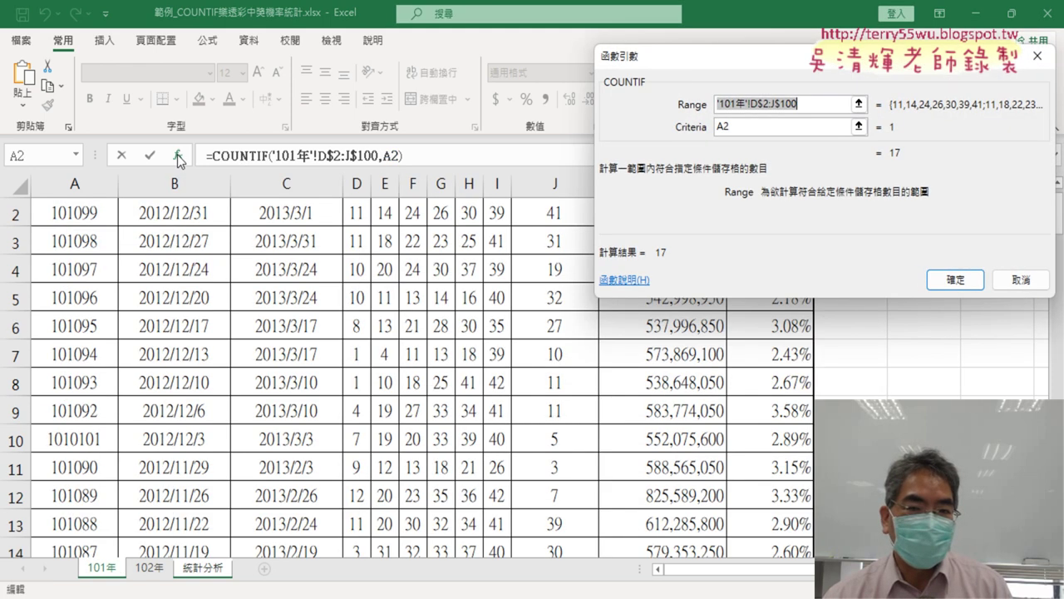
drag(688, 64, 307, 99)
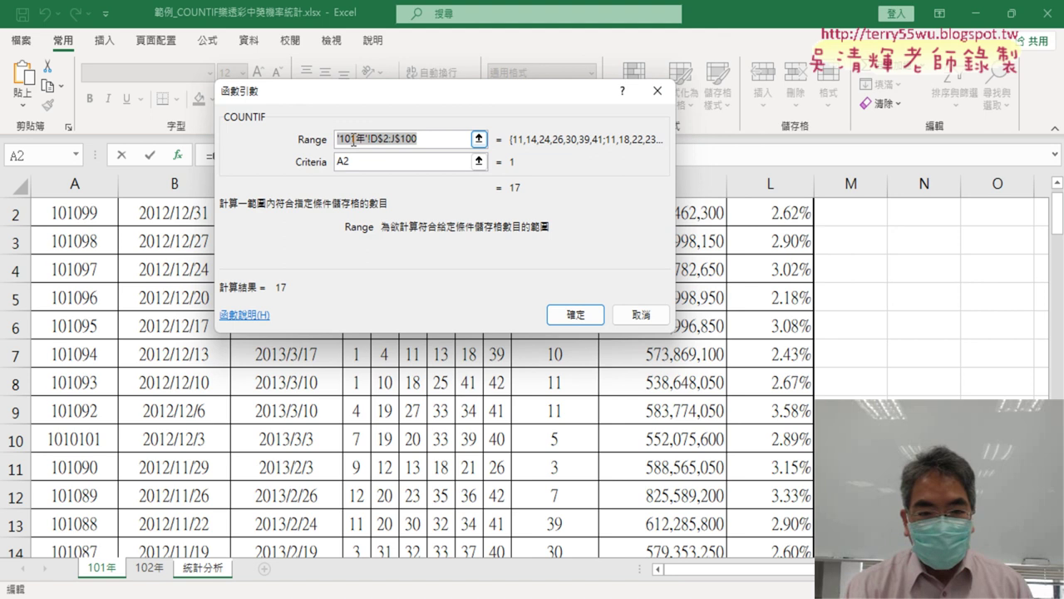
key(BackSpace)
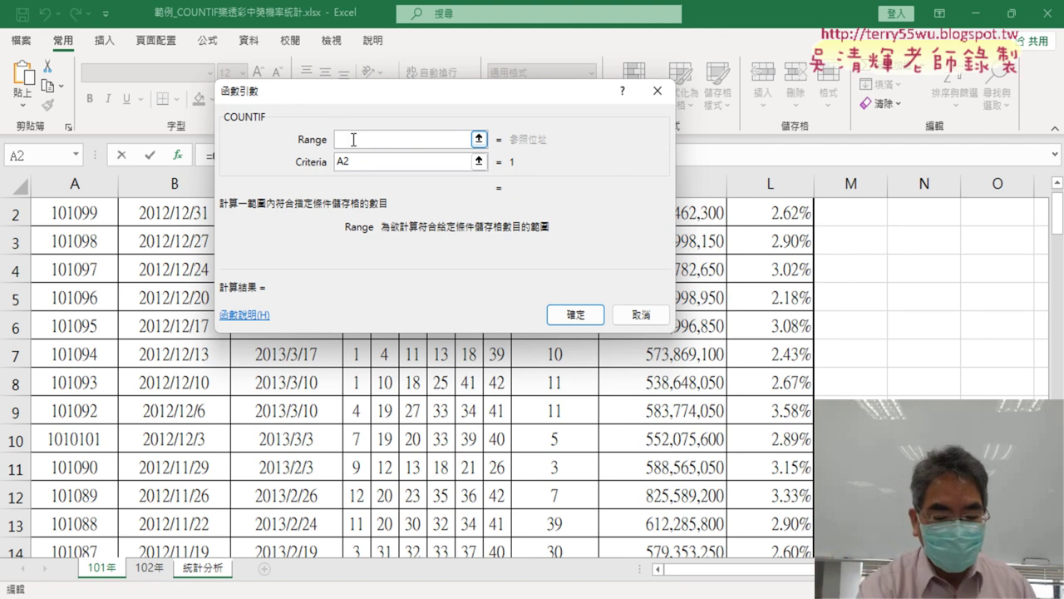
key(F3)
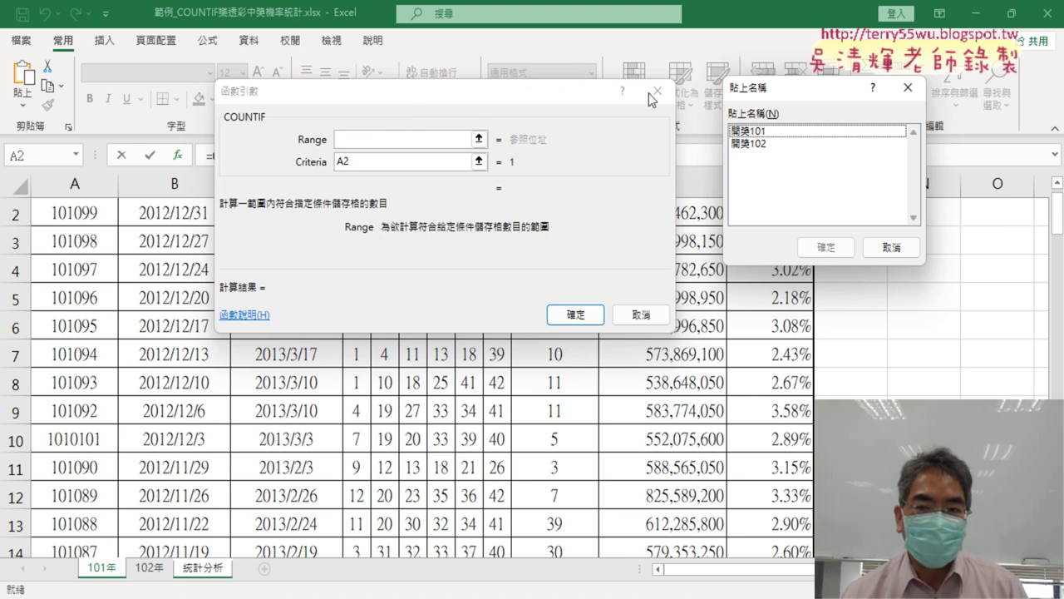
drag(755, 97, 534, 103)
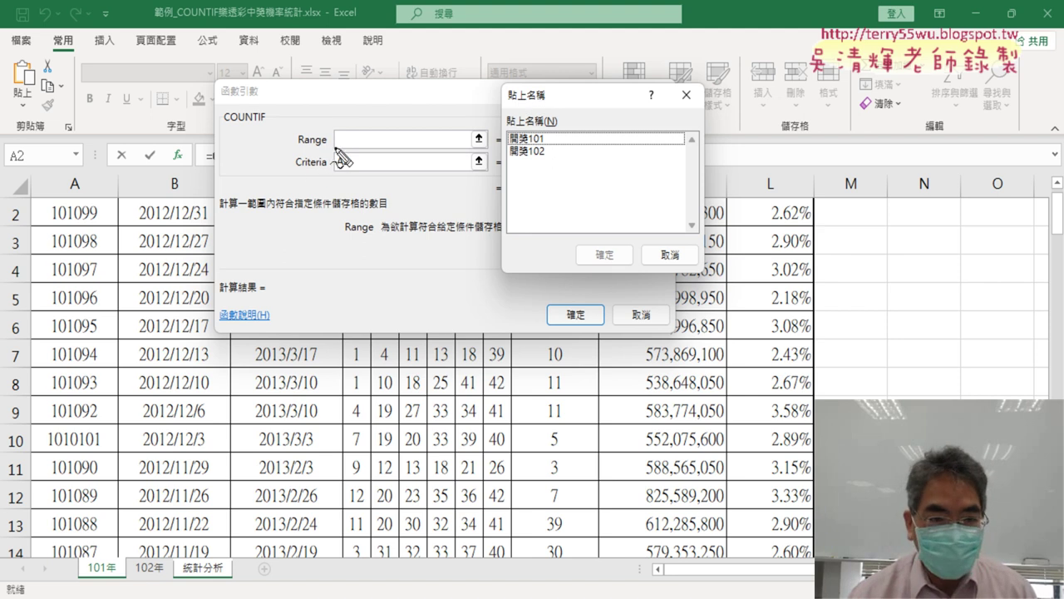
mouse_move(346, 117)
mouse_down()
mouse_move(362, 114)
mouse_move(350, 154)
mouse_move(361, 127)
mouse_move(405, 114)
mouse_move(389, 157)
mouse_up()
drag(540, 173, 509, 197)
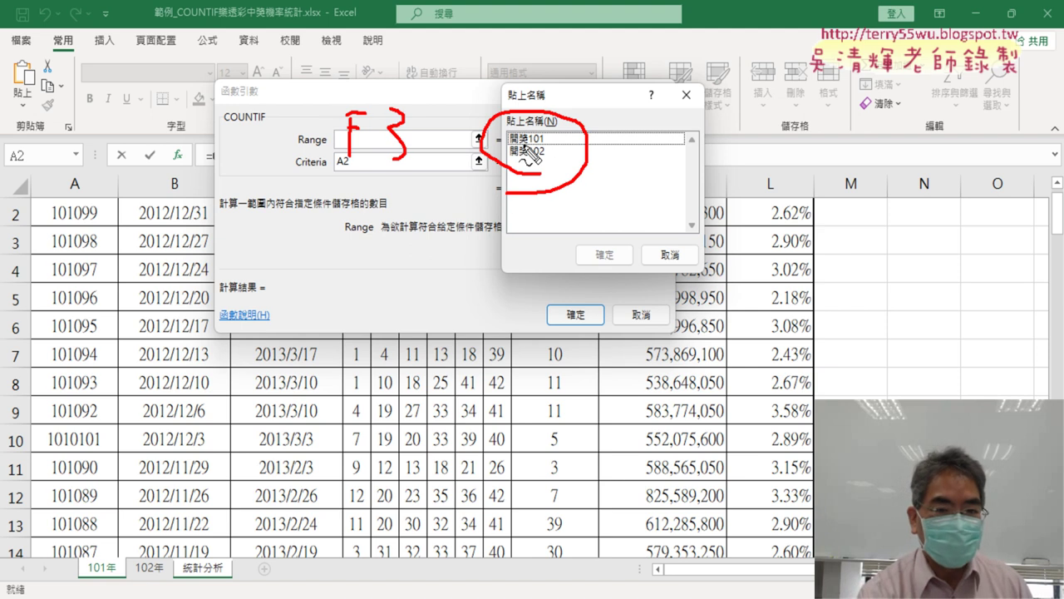
key(Escape)
click(527, 139)
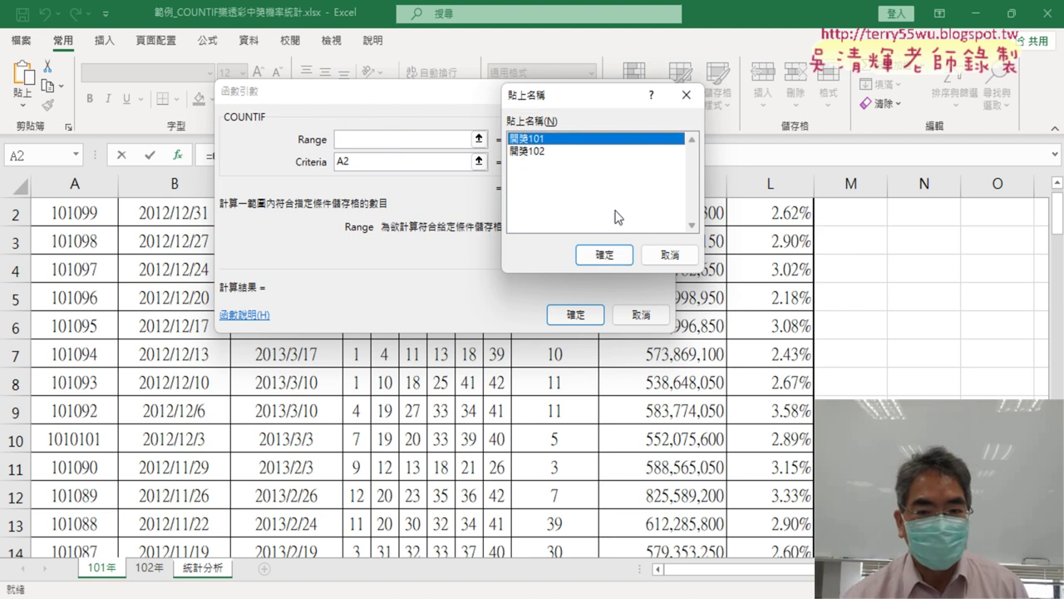
click(605, 258)
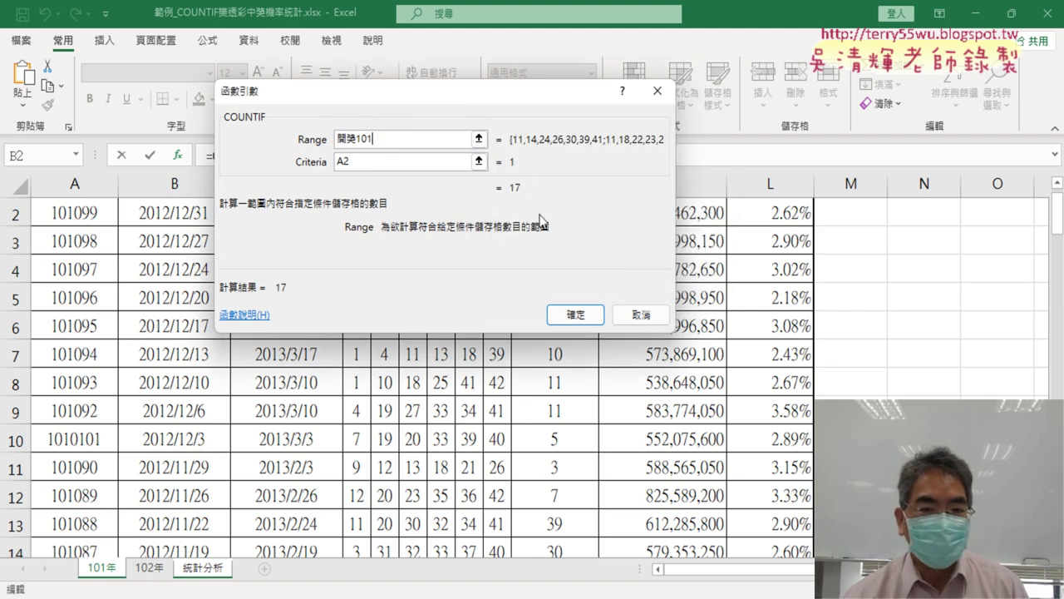
double_click(366, 138)
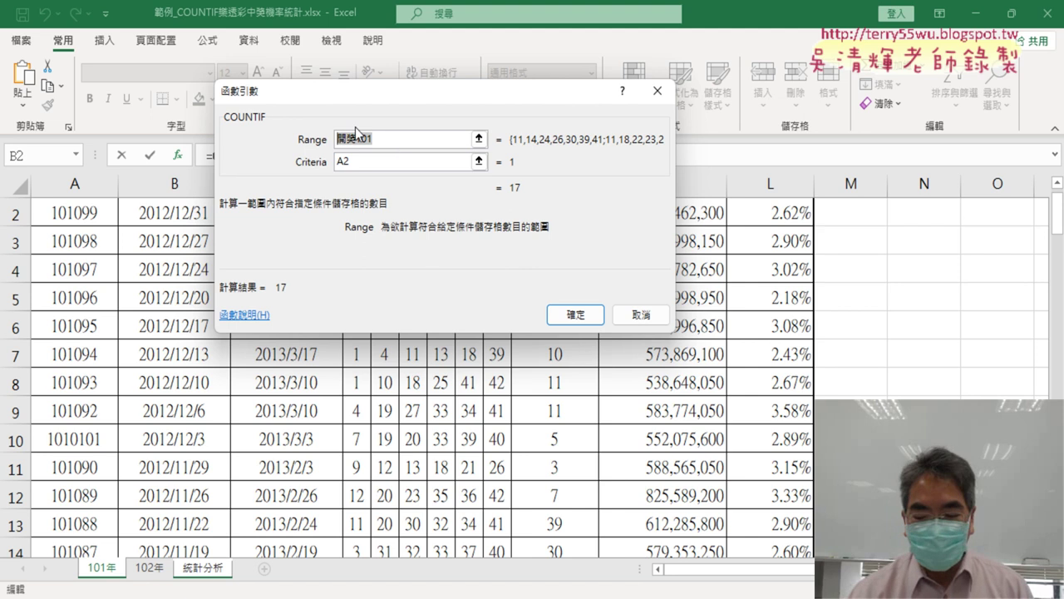
key(BackSpace)
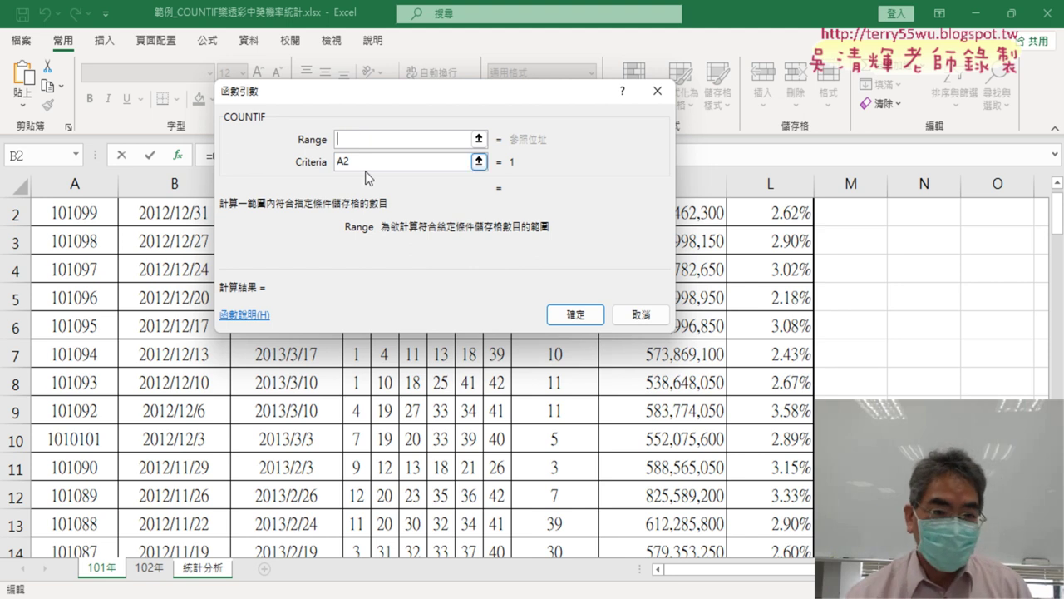
Reinsert 開獎101 with F3 and confirm =COUNTIF(開獎101,A2) in B2.
click(368, 162)
click(371, 139)
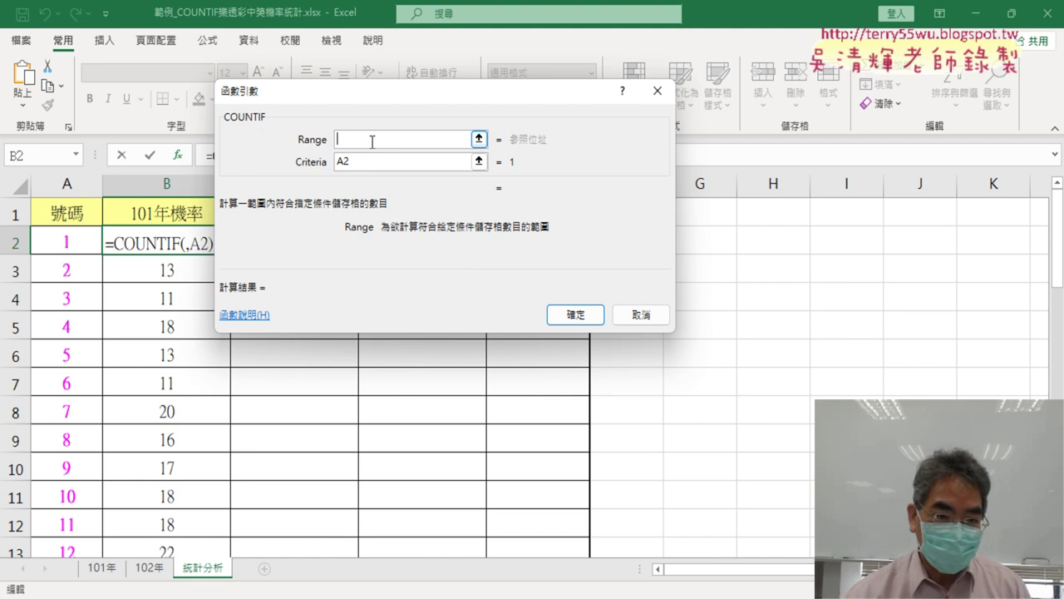
key(F3)
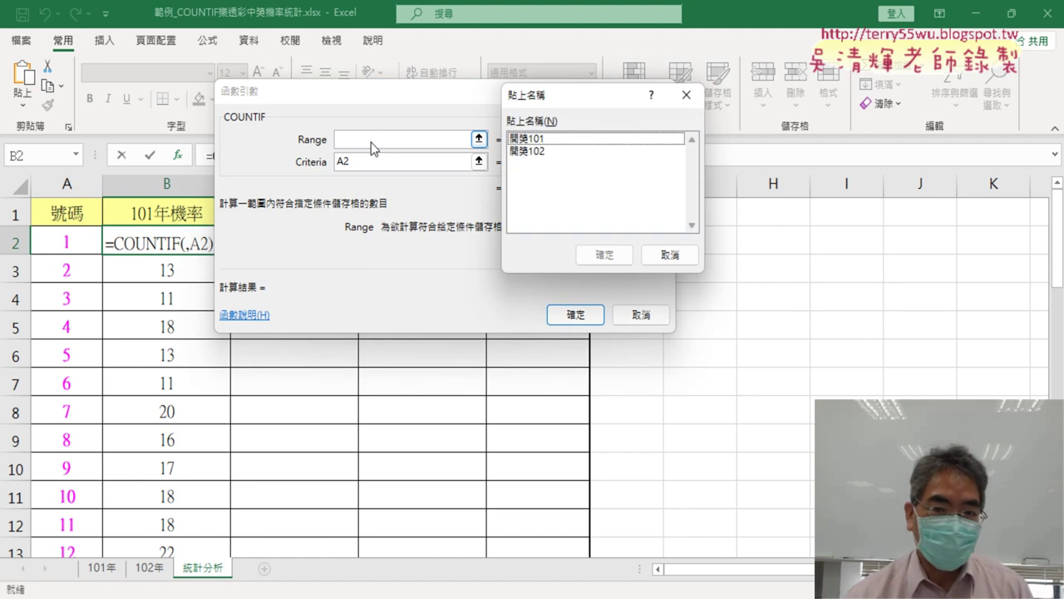
double_click(539, 141)
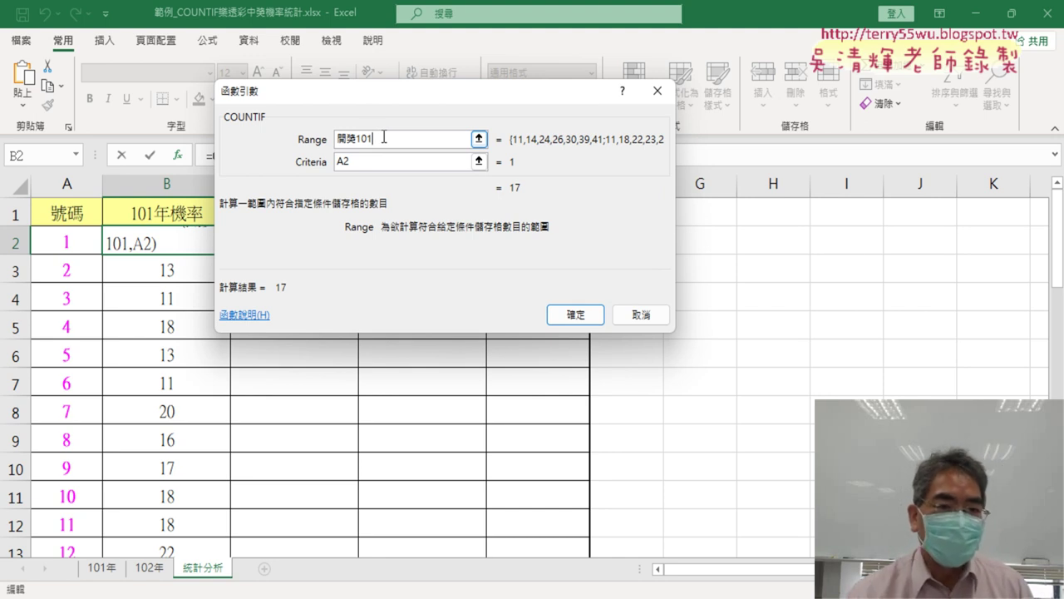
drag(394, 138, 326, 143)
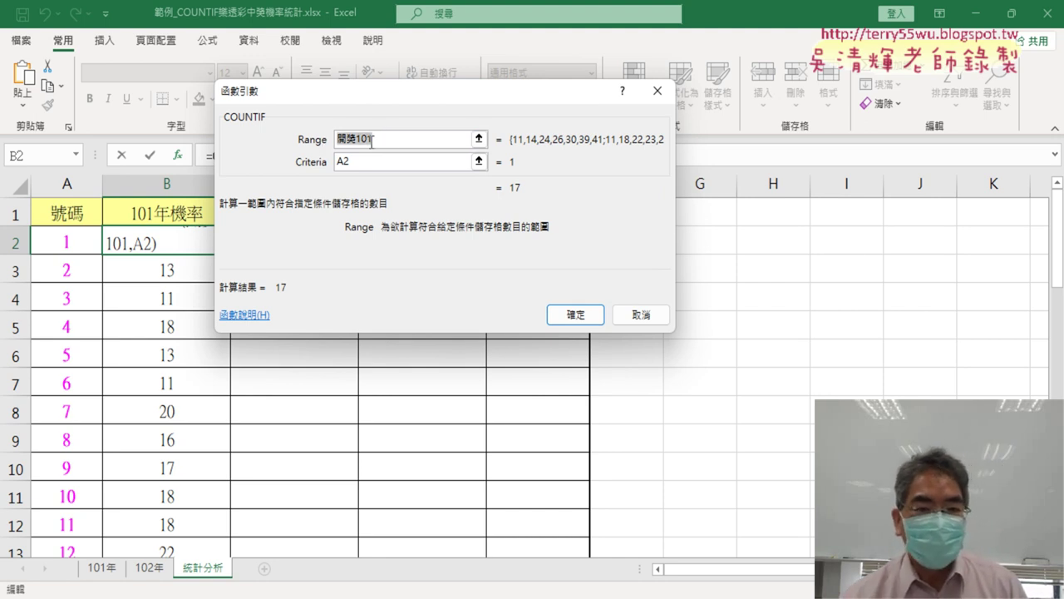
click(580, 320)
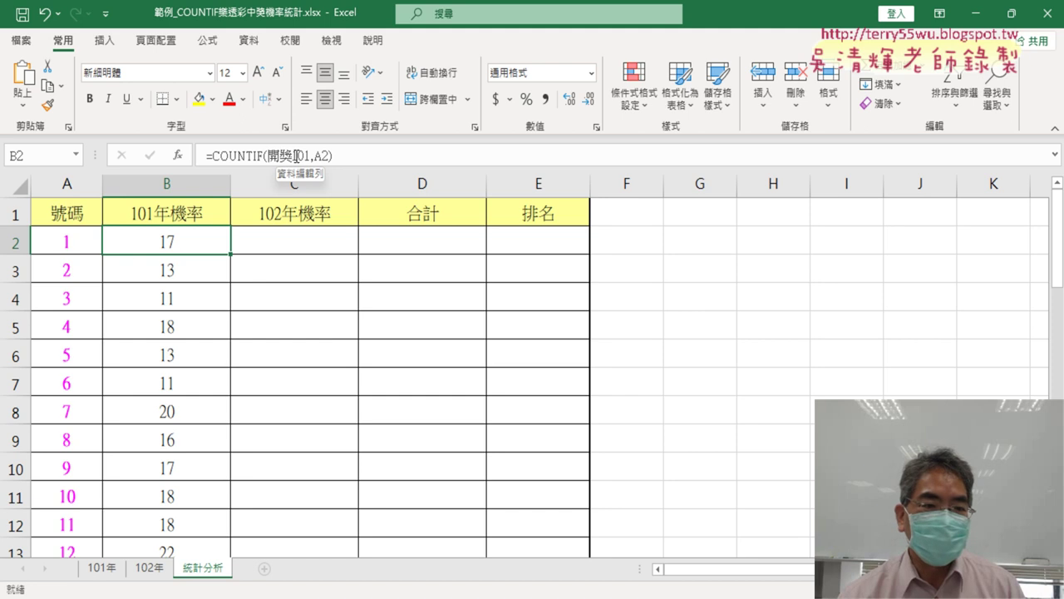
Fill B2's formula down column B and copy B2's COUNTIF formula text.
double_click(229, 254)
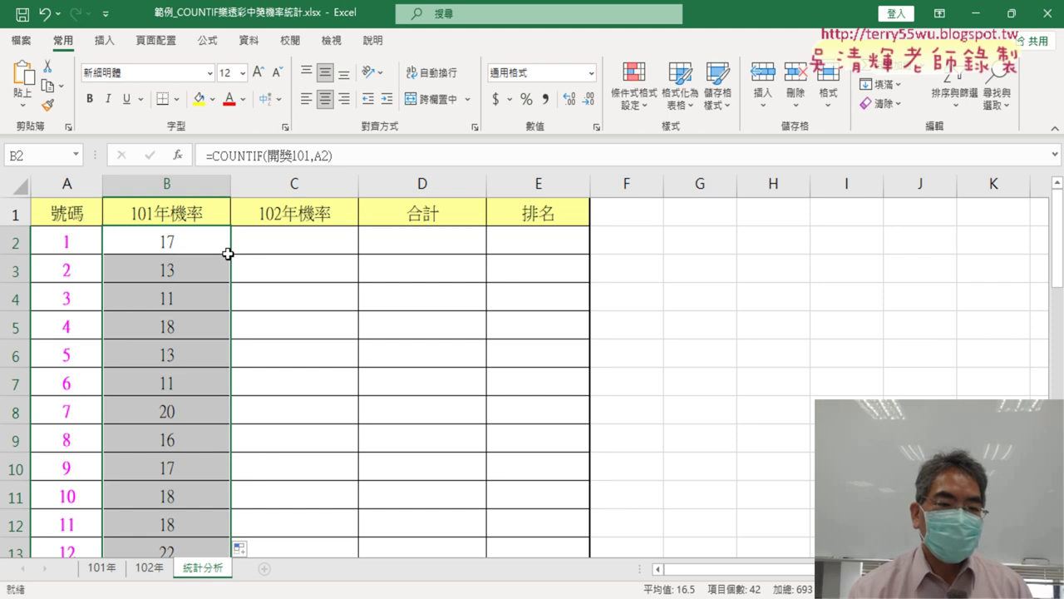
click(206, 237)
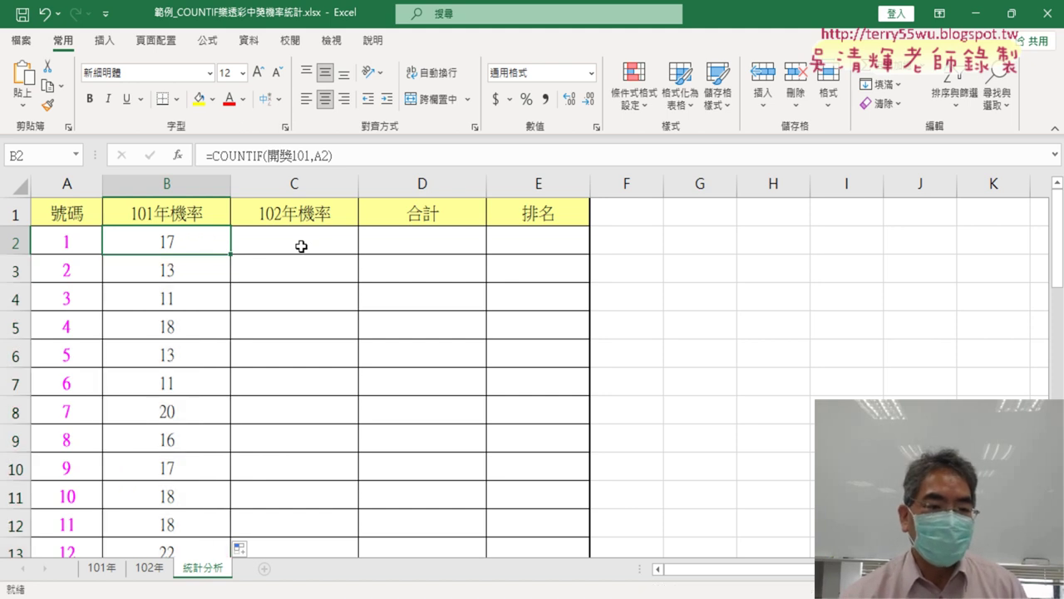
click(353, 155)
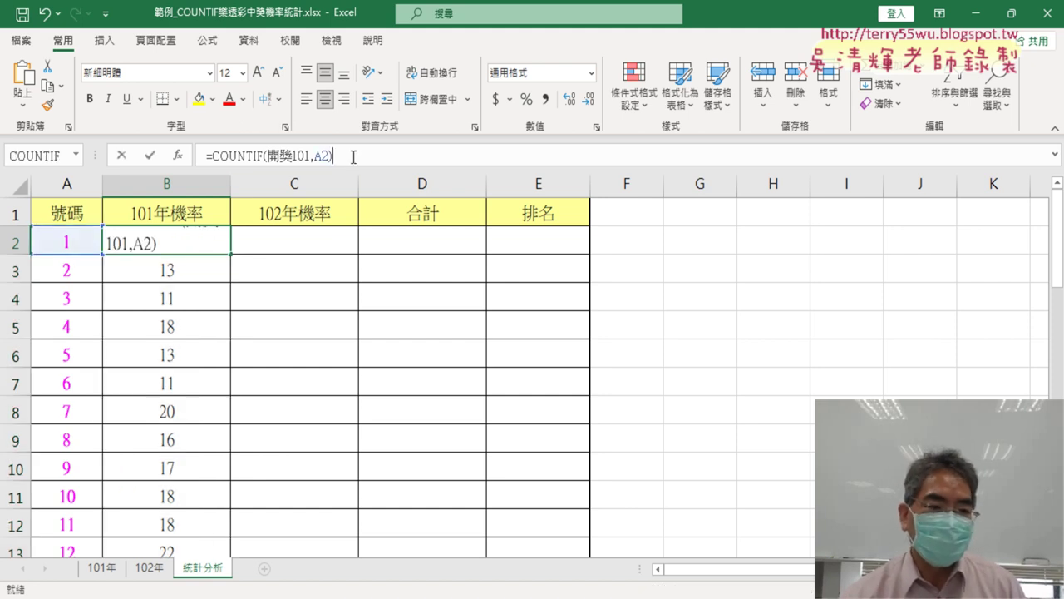
drag(354, 155, 206, 156)
right_click(289, 160)
click(309, 189)
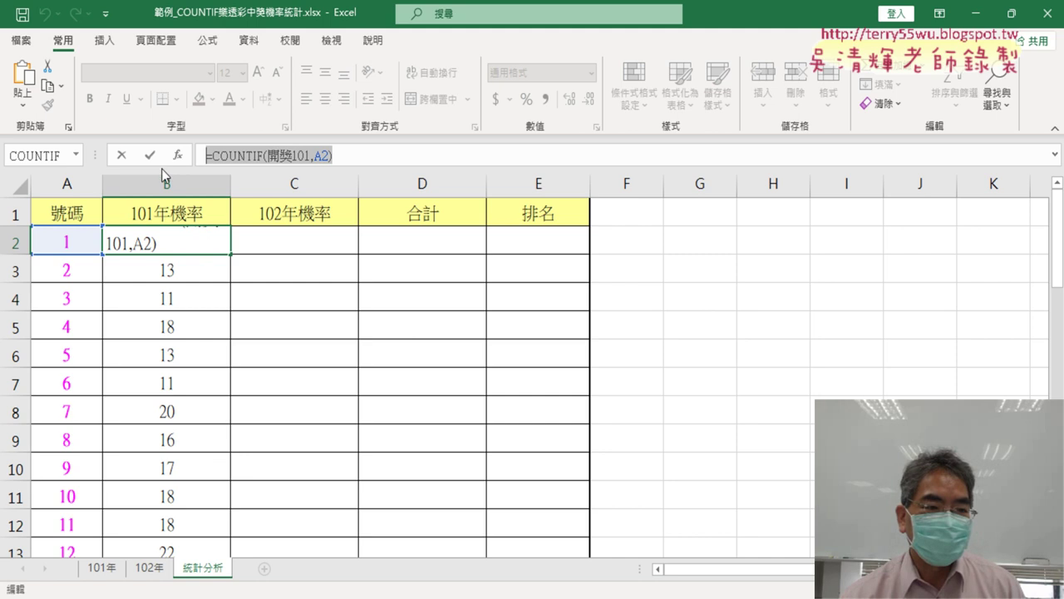
click(123, 158)
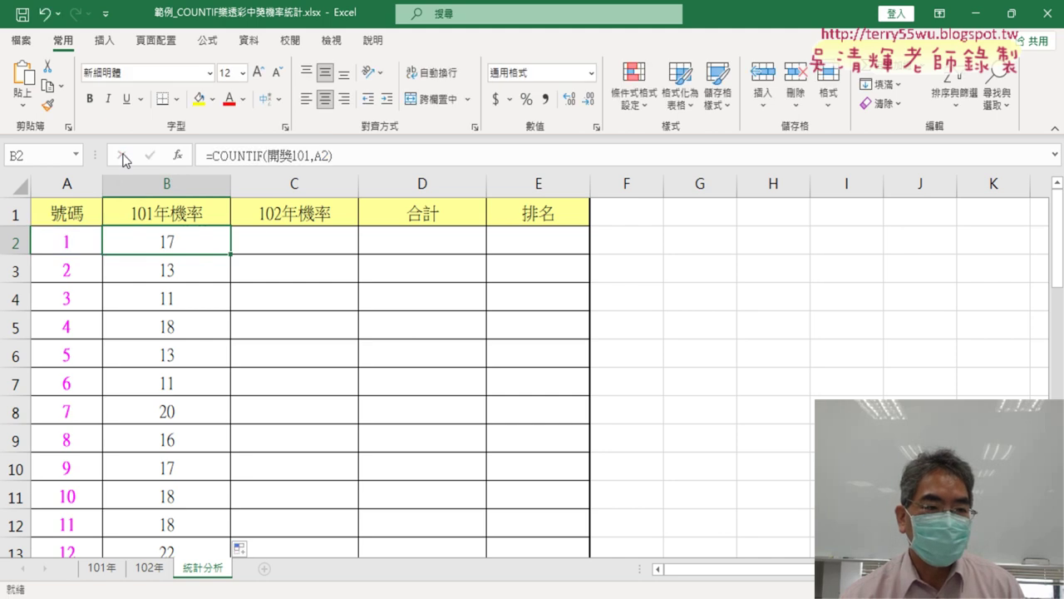
Enter =COUNTIF(開獎102,A2) in C2 and fill it down column C.
click(306, 239)
click(248, 155)
right_click(248, 154)
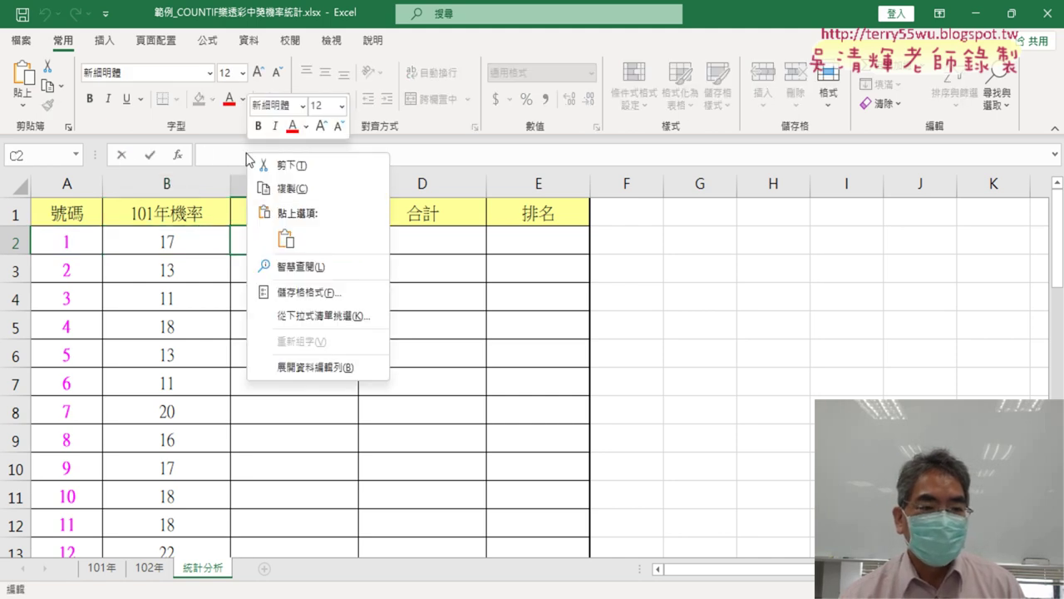
click(286, 239)
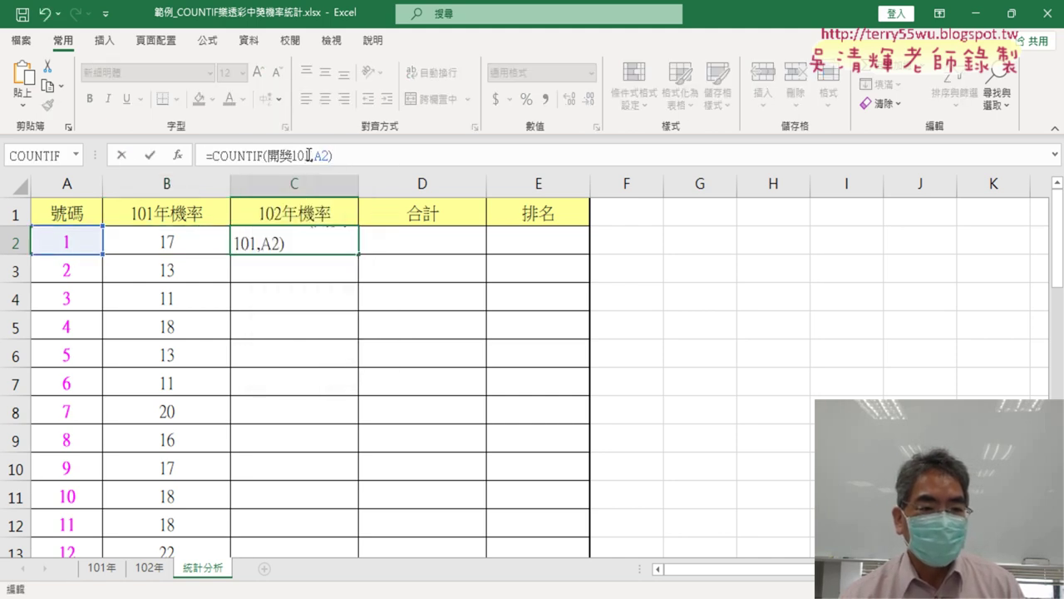
click(308, 154)
key(BackSpace)
text(2)
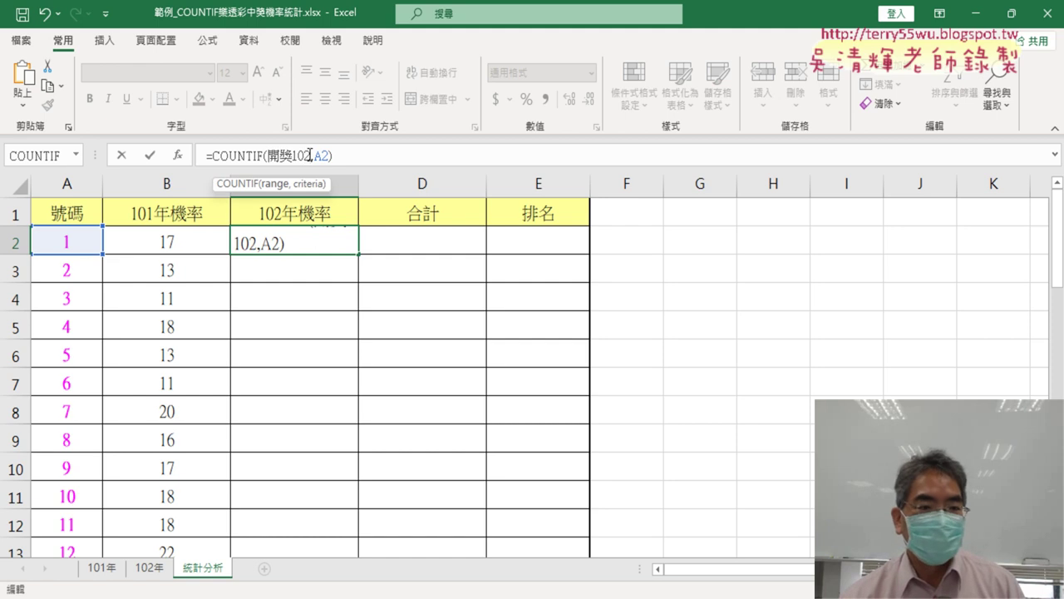
click(150, 155)
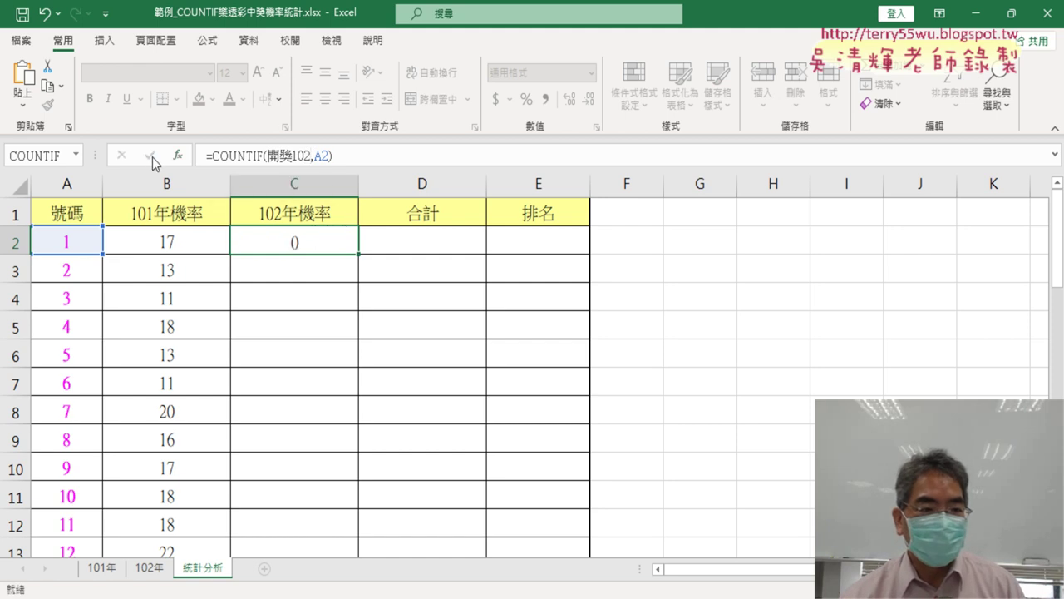
double_click(358, 255)
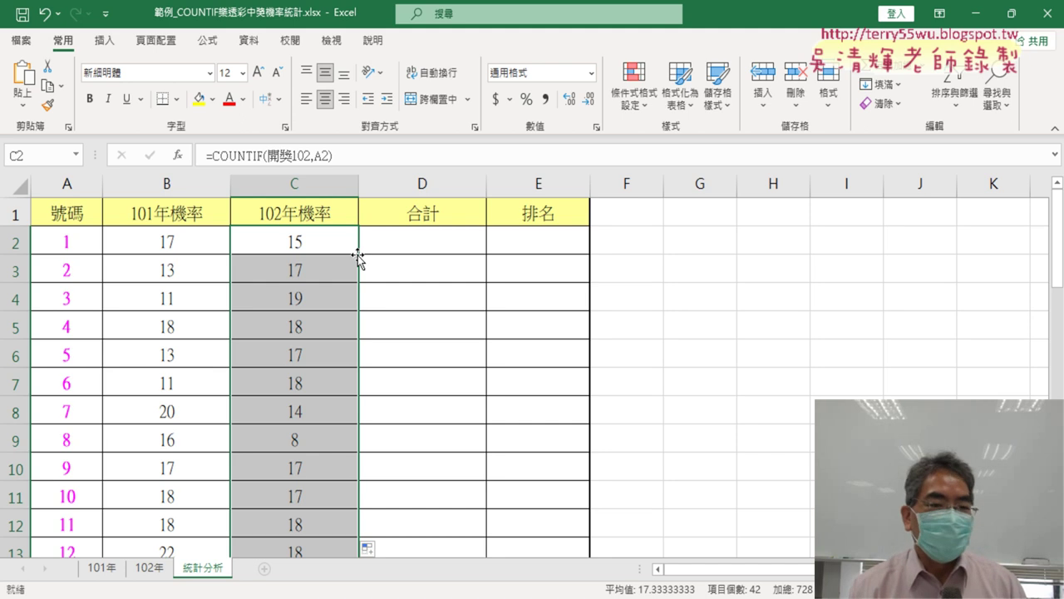
click(399, 249)
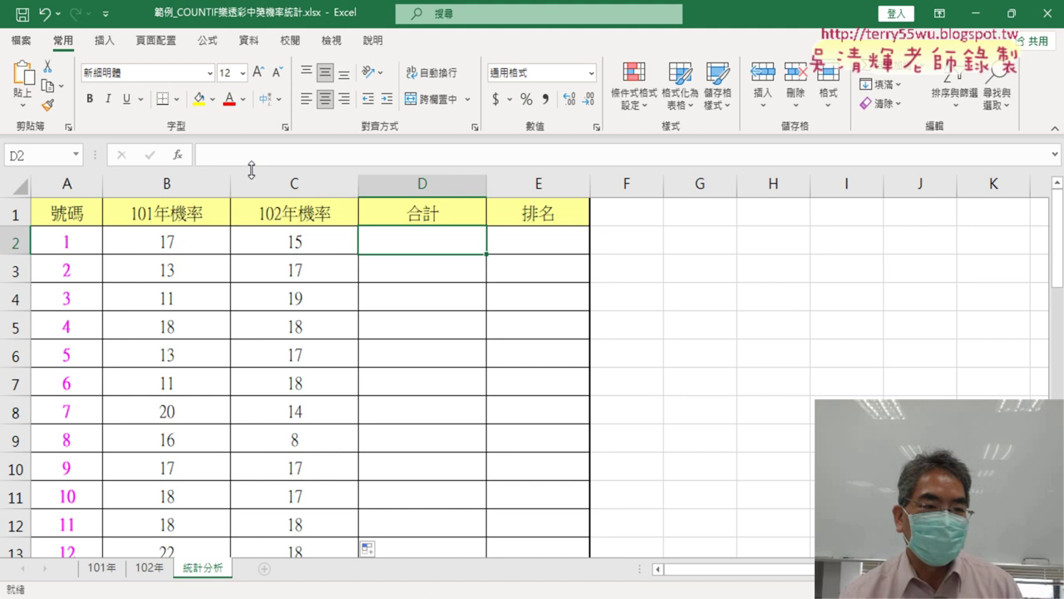
Enter =B2+C2 in D2, giving 32, and fill it down column D.
text(ㄦ)
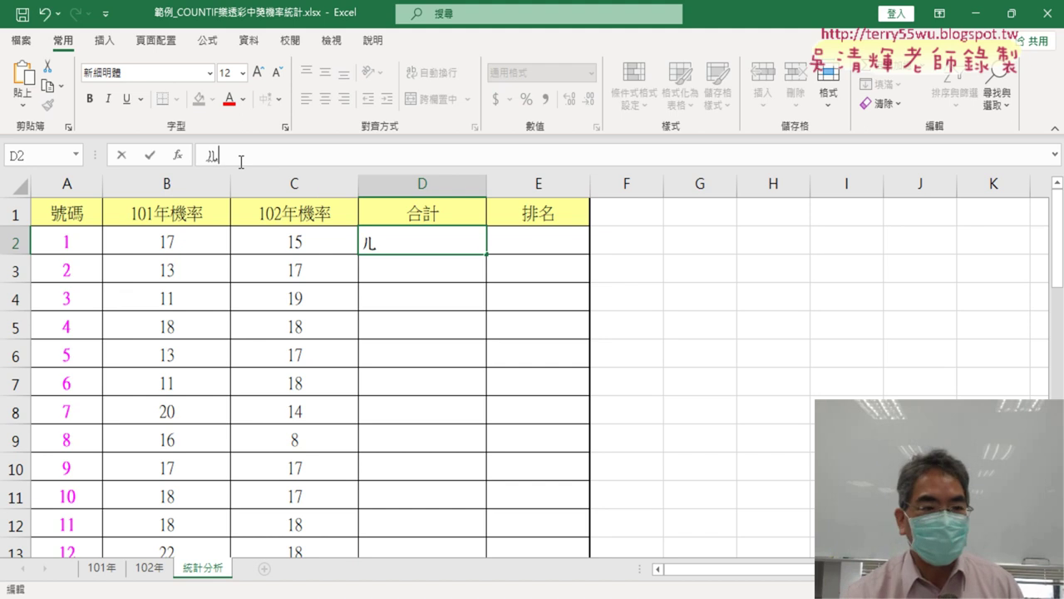
key(Escape)
text(=)
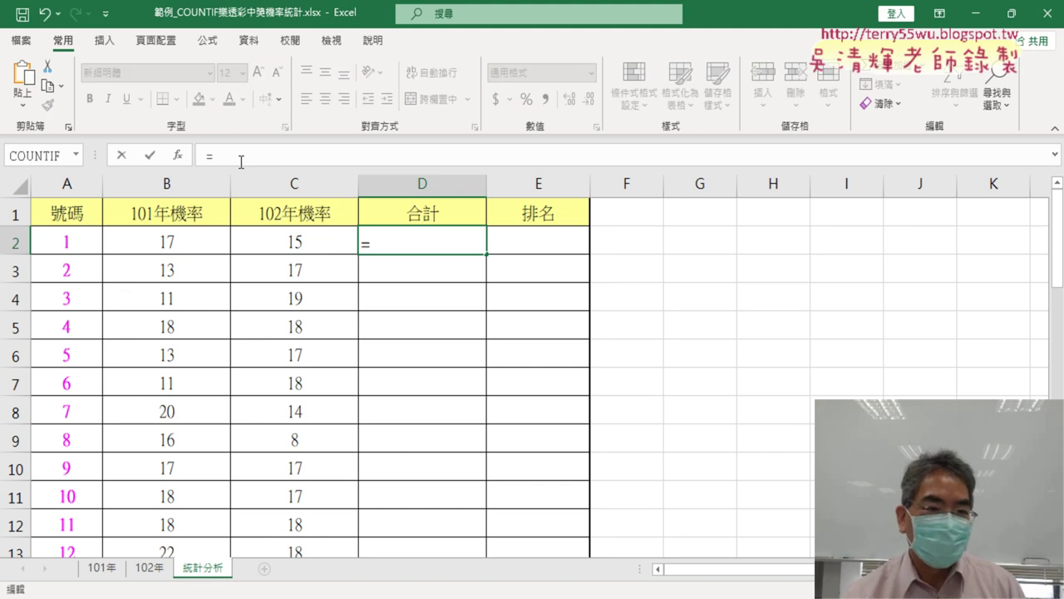
click(185, 230)
text(+)
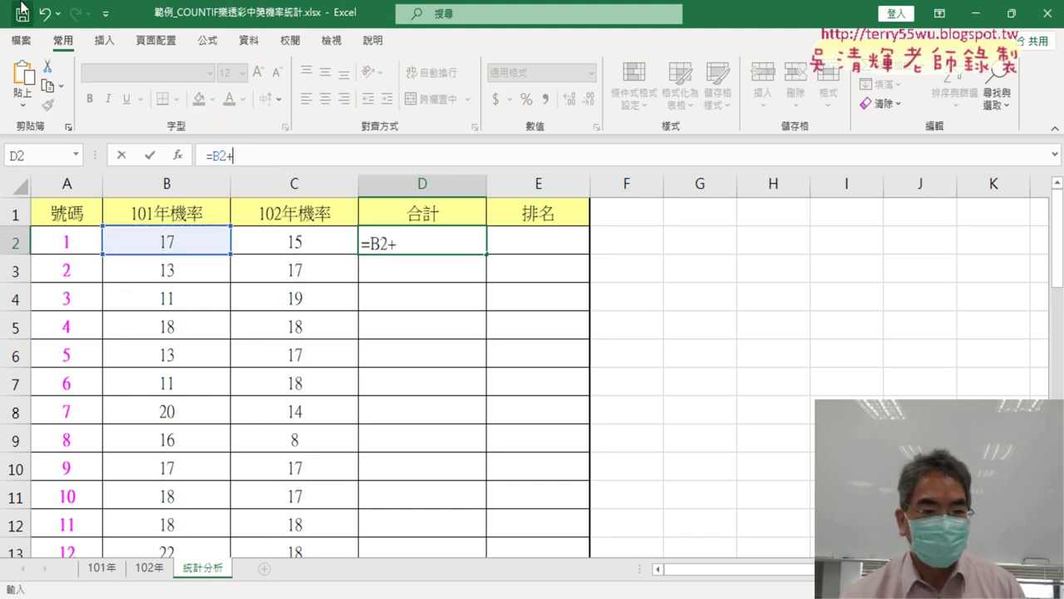
click(305, 233)
click(151, 156)
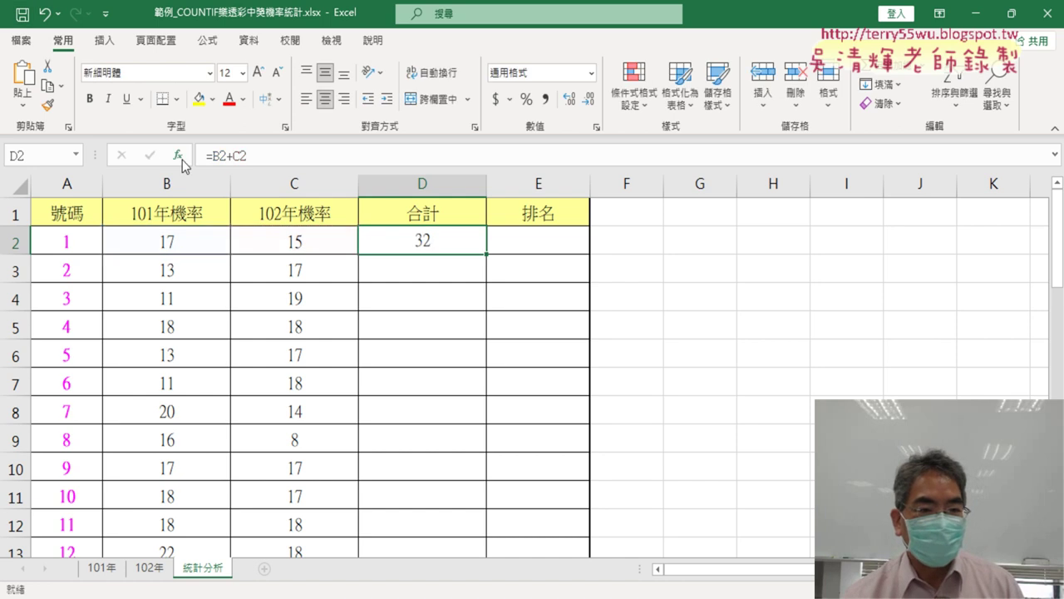
double_click(491, 255)
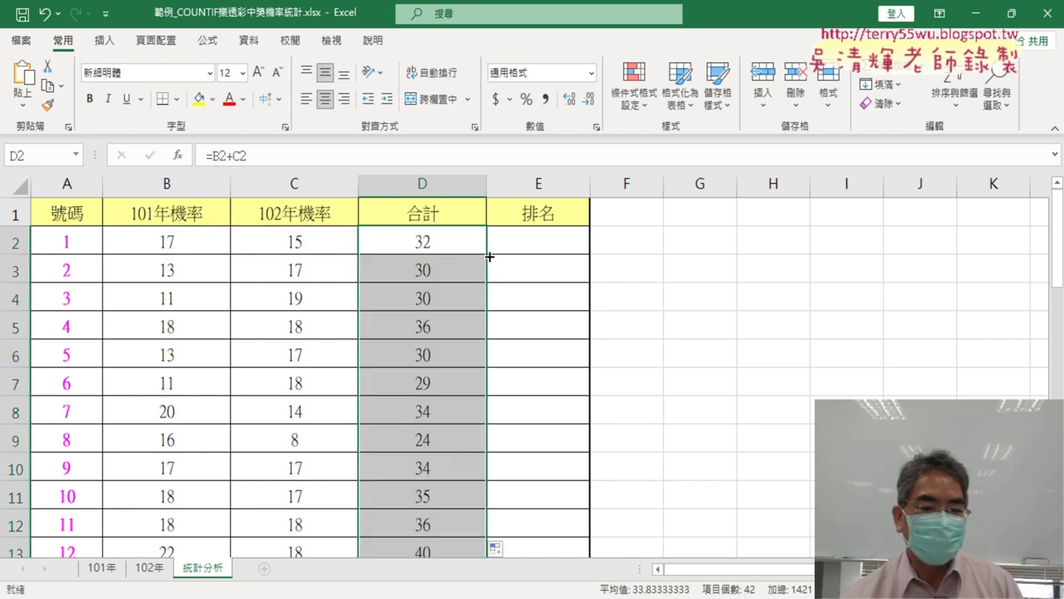
Spot-check the totals for numbers 12, 27, 28, 33, 39 and 41.
scroll(461, 284, down, 2)
scroll(462, 285, down, 1)
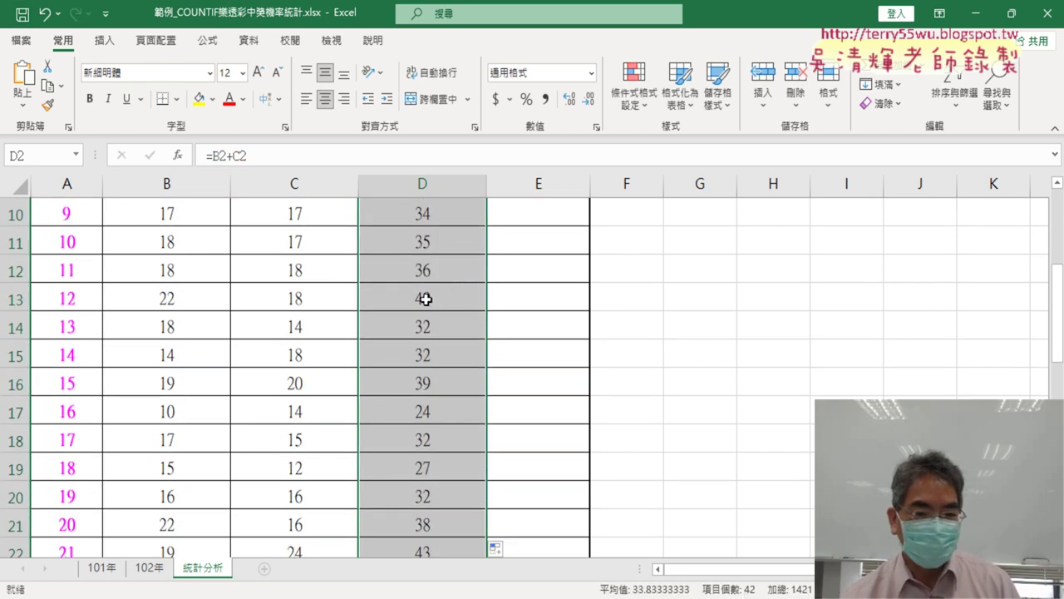
click(425, 298)
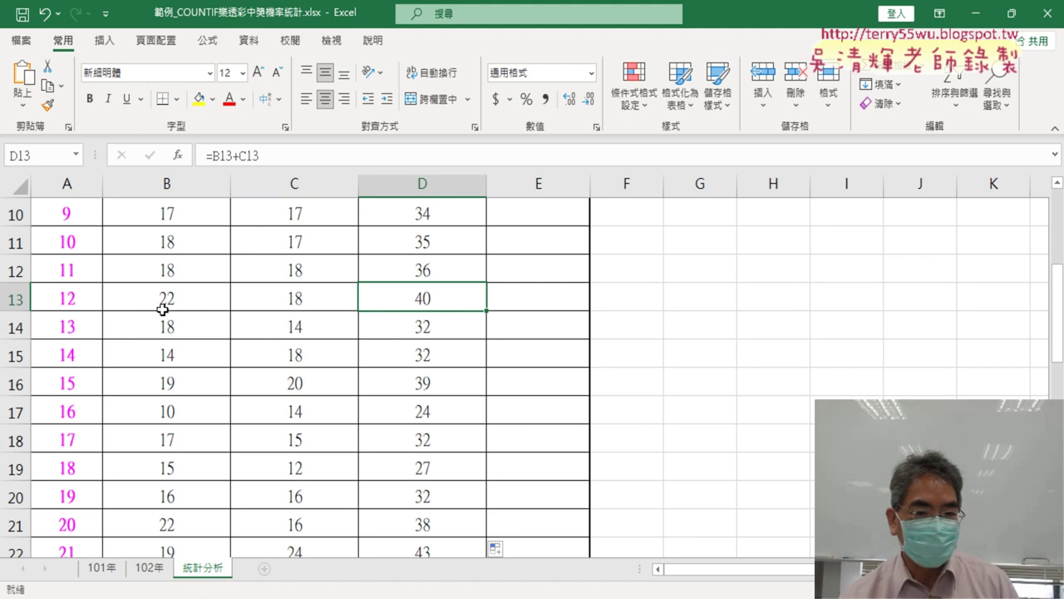
scroll(163, 309, down, 3)
scroll(257, 378, down, 1)
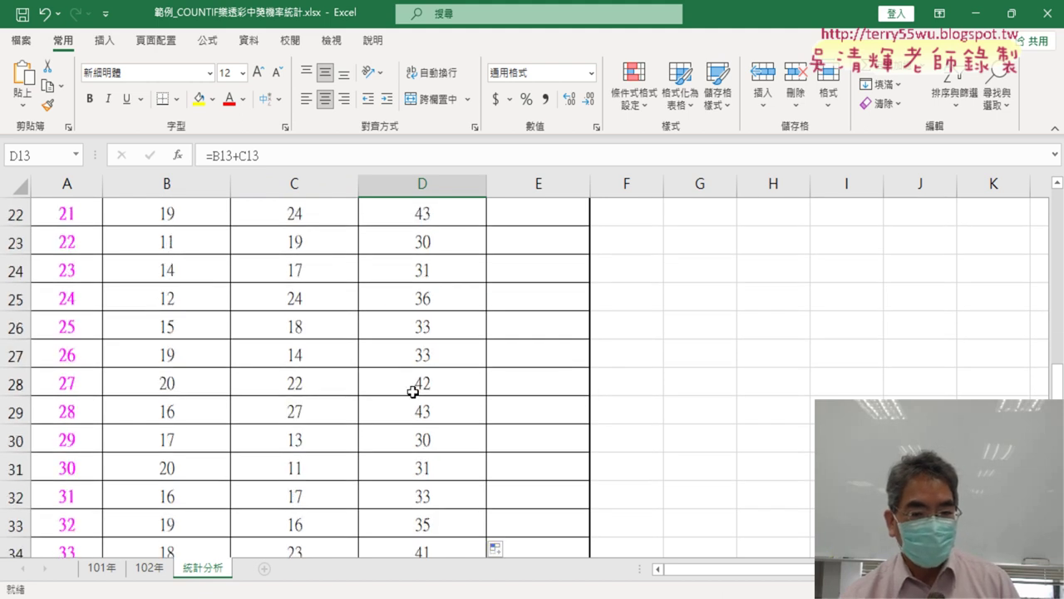
drag(414, 391, 416, 408)
scroll(128, 383, down, 2)
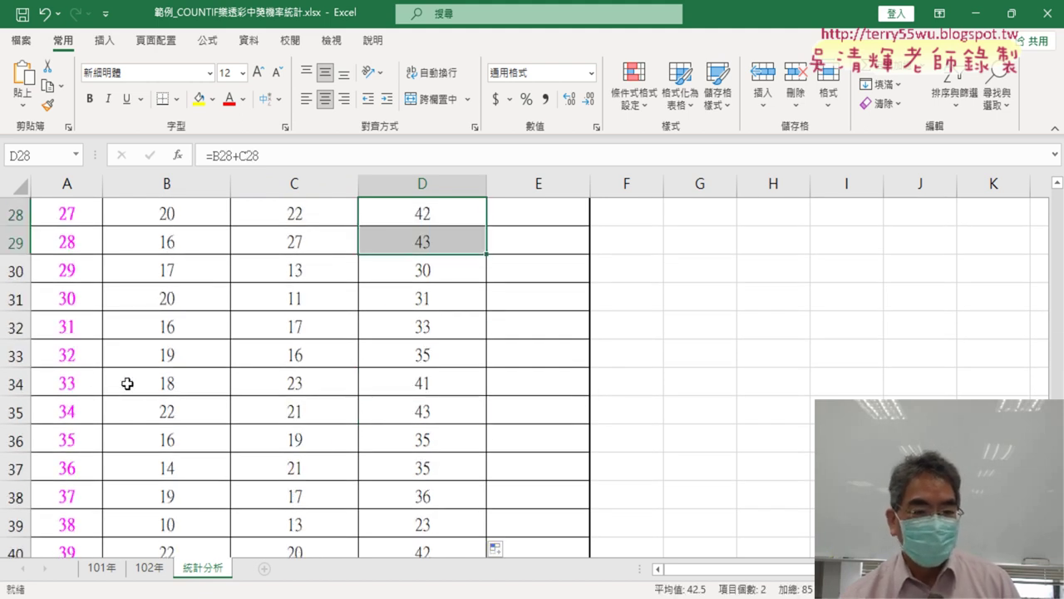
click(431, 384)
click(70, 385)
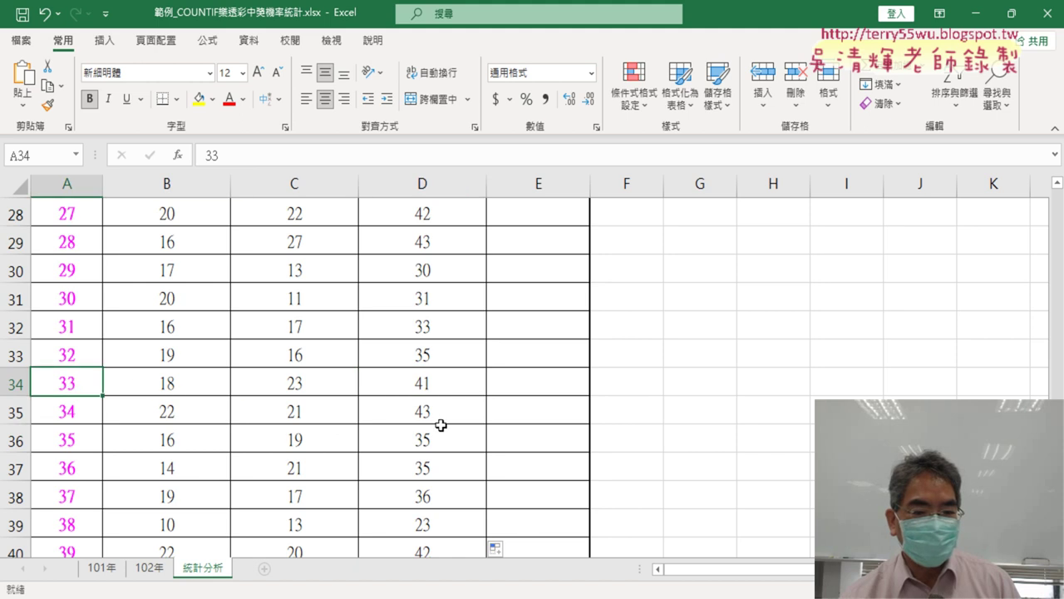
scroll(438, 424, down, 2)
click(434, 374)
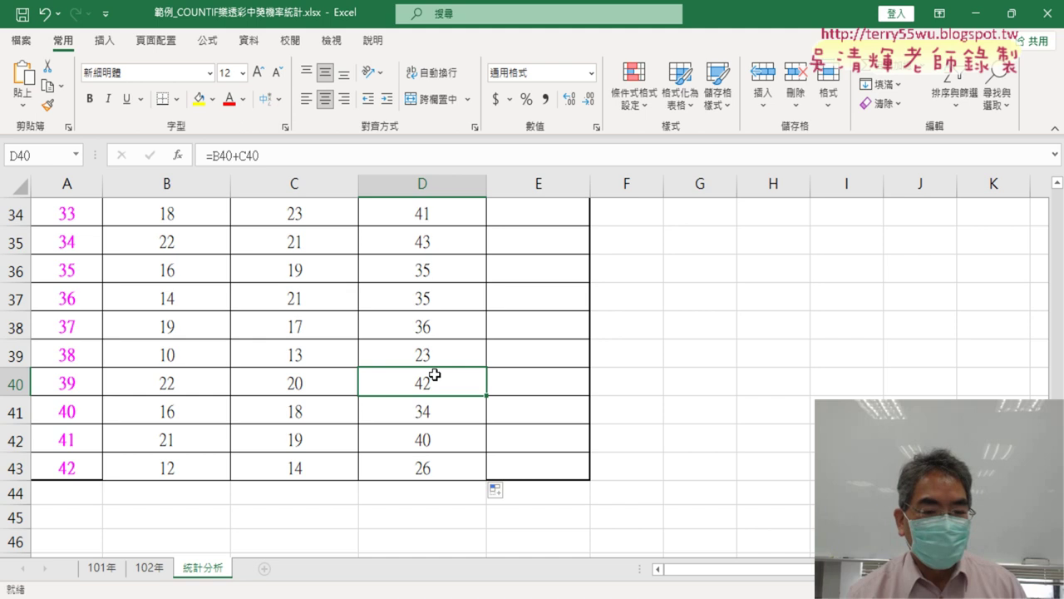
click(446, 442)
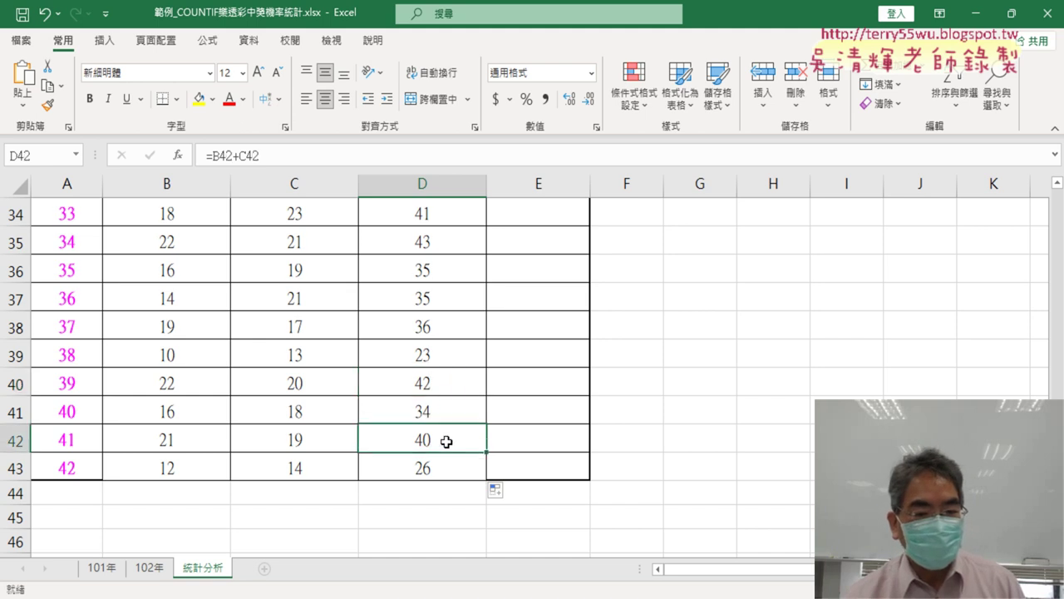
scroll(446, 441, up, 5)
scroll(446, 442, up, 6)
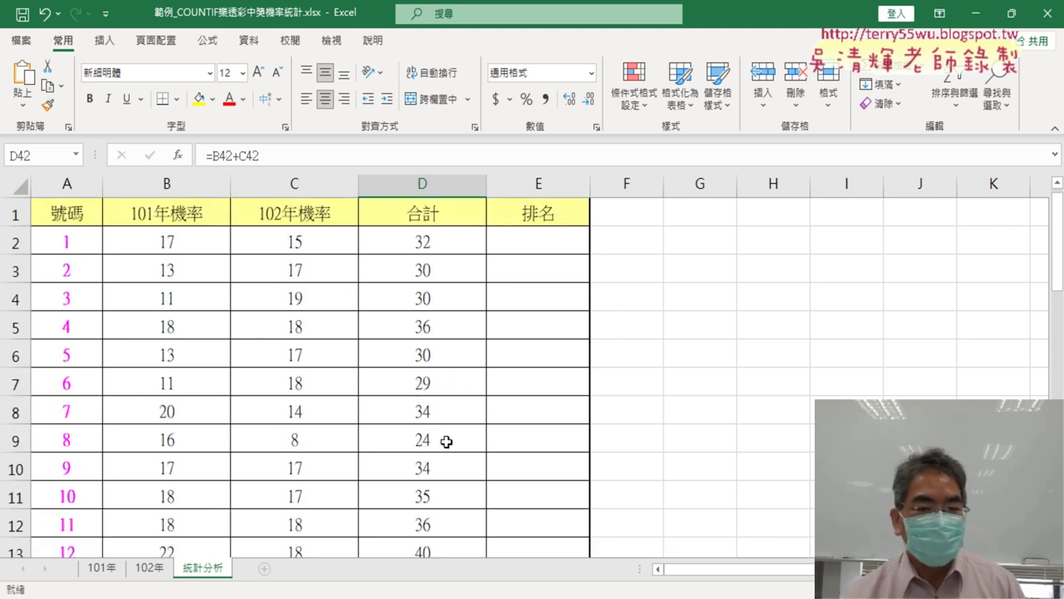
click(574, 241)
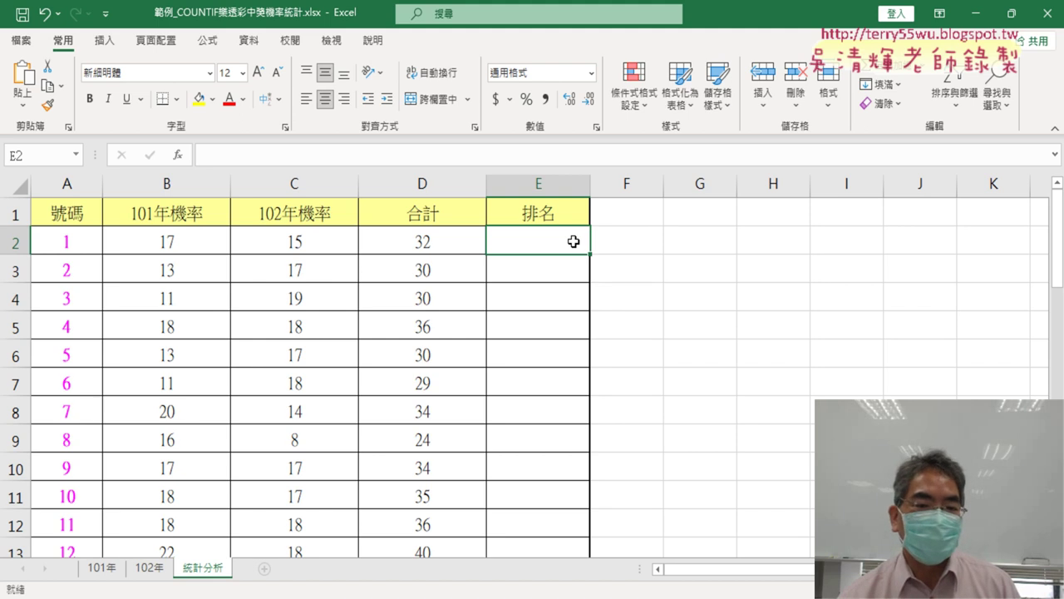
Sort the table by the 合計 column from Z to A.
click(414, 248)
click(537, 248)
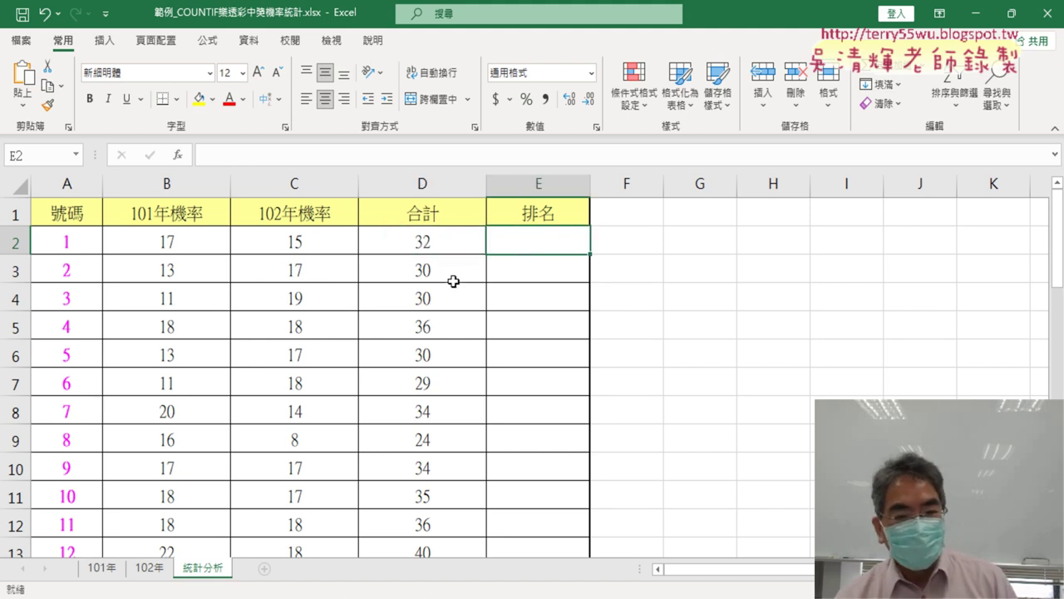
scroll(453, 281, down, 3)
scroll(453, 281, down, 3)
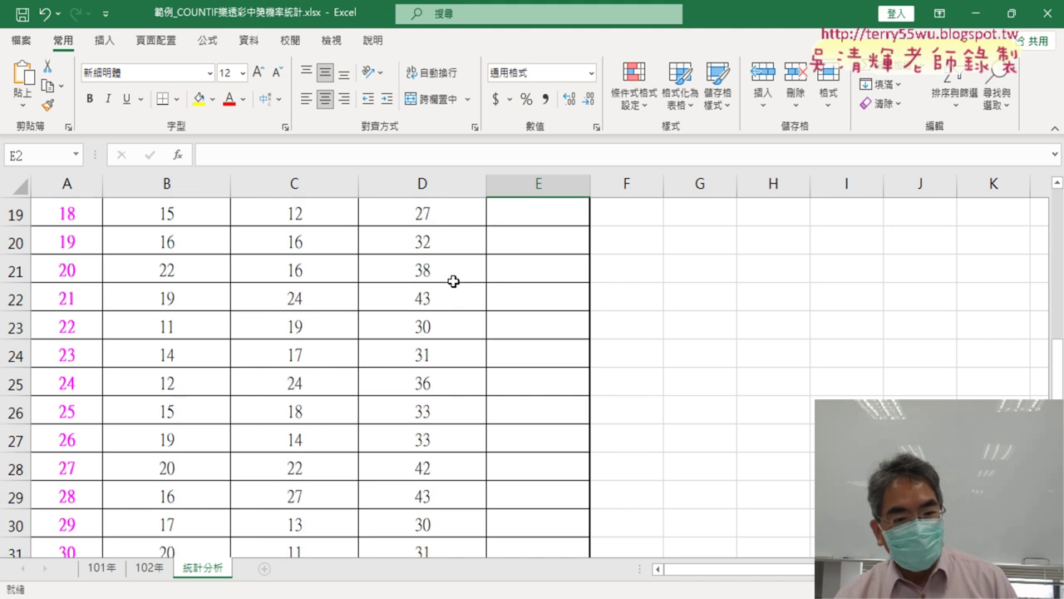
scroll(453, 281, down, 3)
scroll(453, 281, up, 1)
scroll(453, 281, up, 3)
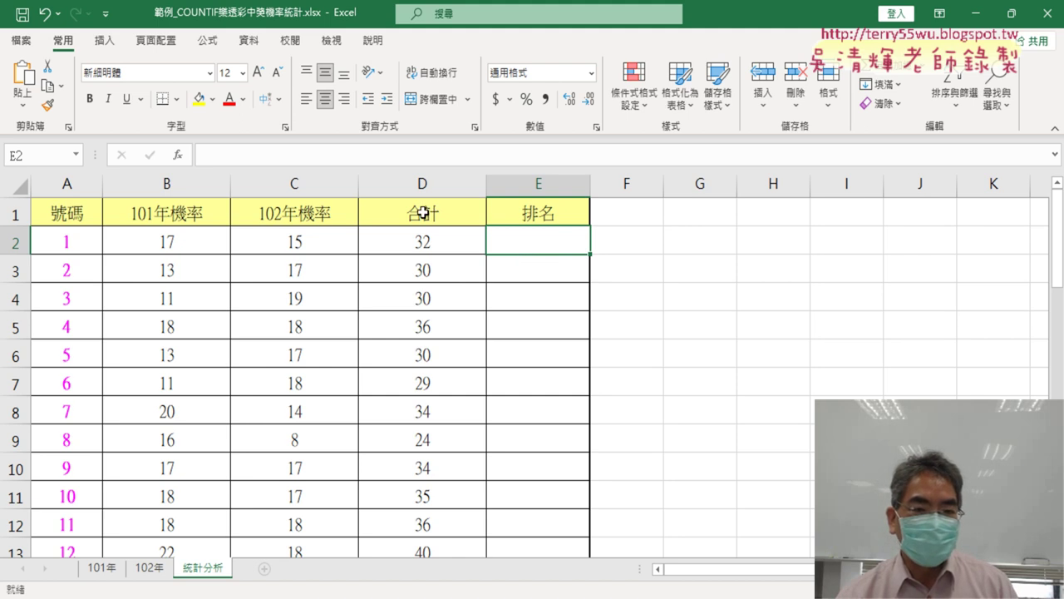
click(423, 213)
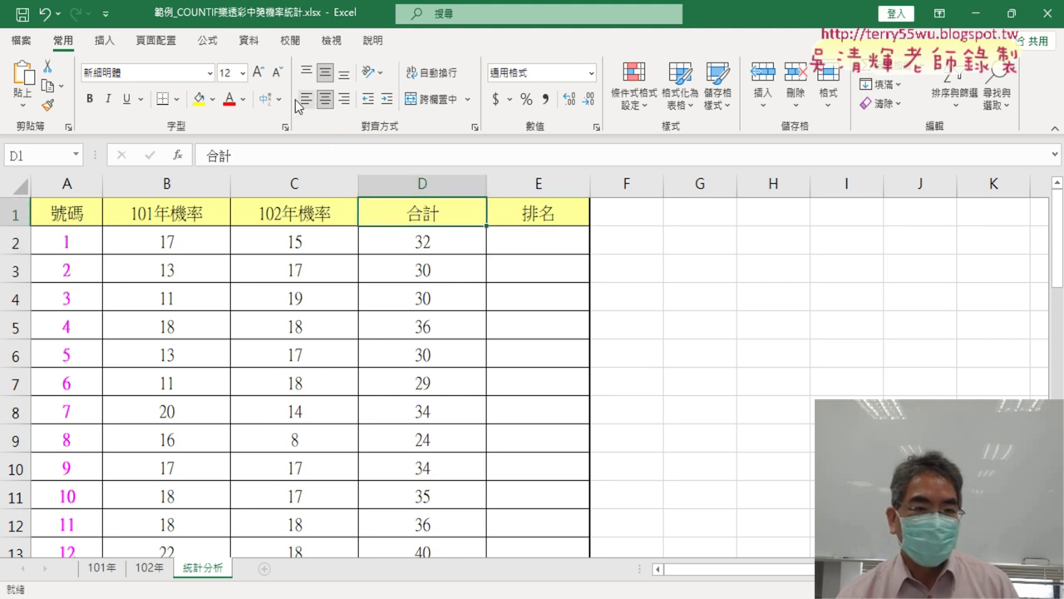
click(248, 44)
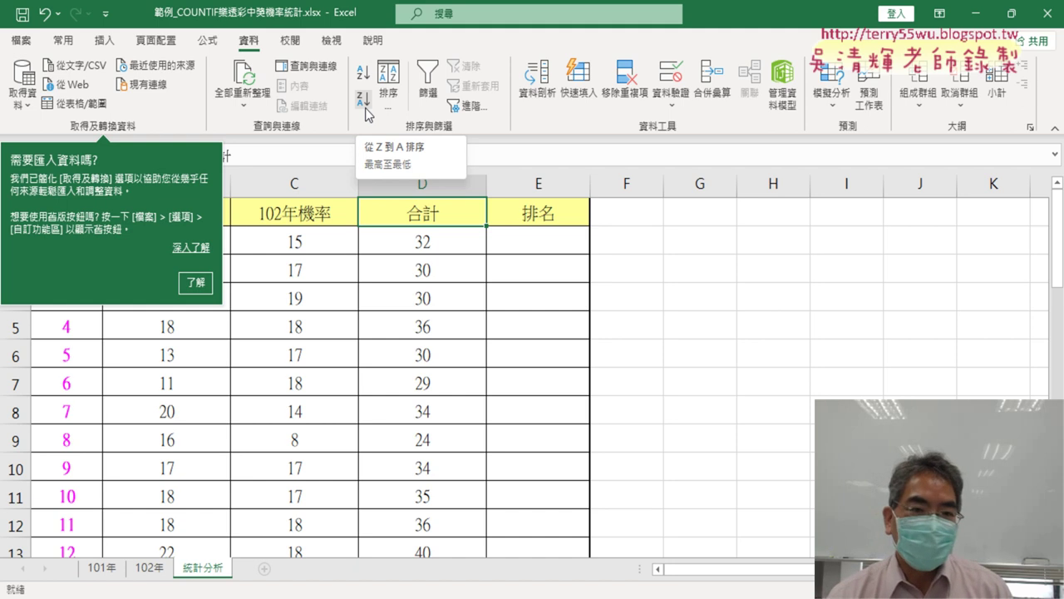
click(363, 107)
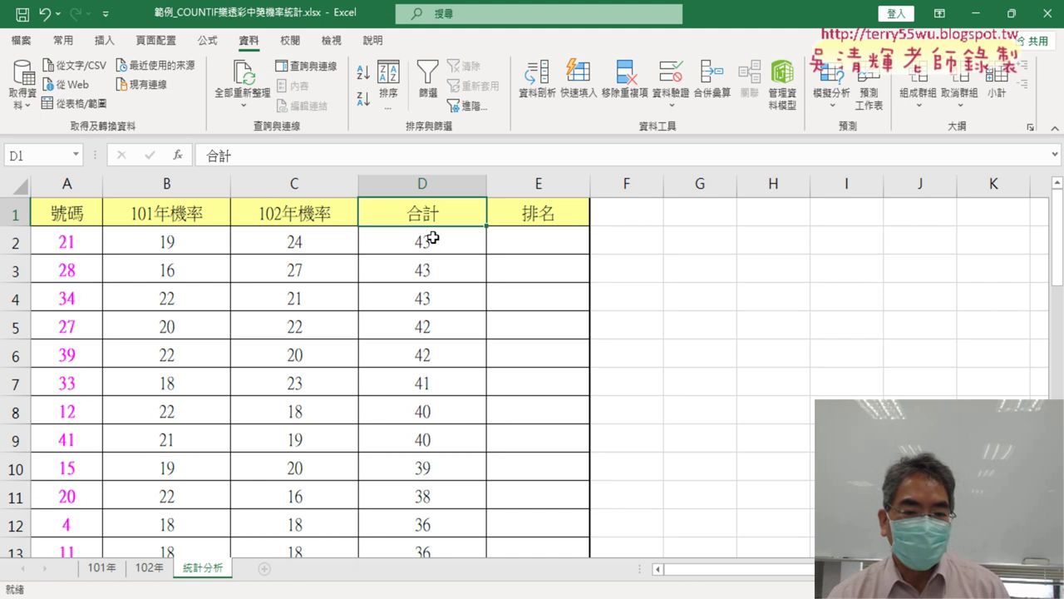
Highlight the rows tied at the top total of 43 and the two rows tied at 42.
drag(433, 238, 435, 328)
drag(431, 245, 415, 304)
click(464, 244)
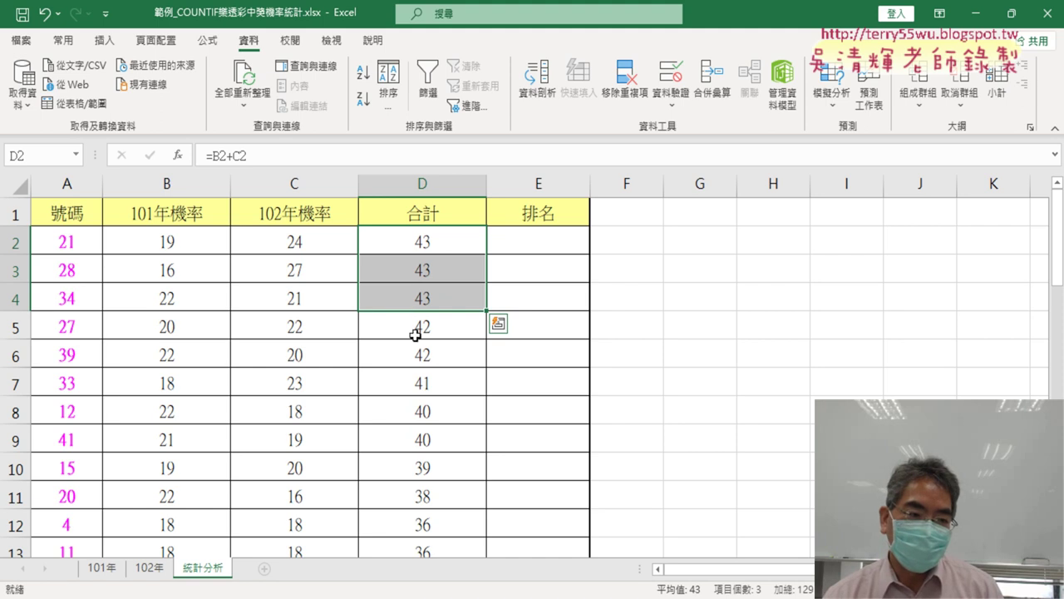
mouse_move(426, 334)
mouse_down()
mouse_move(437, 354)
mouse_move(435, 413)
mouse_up()
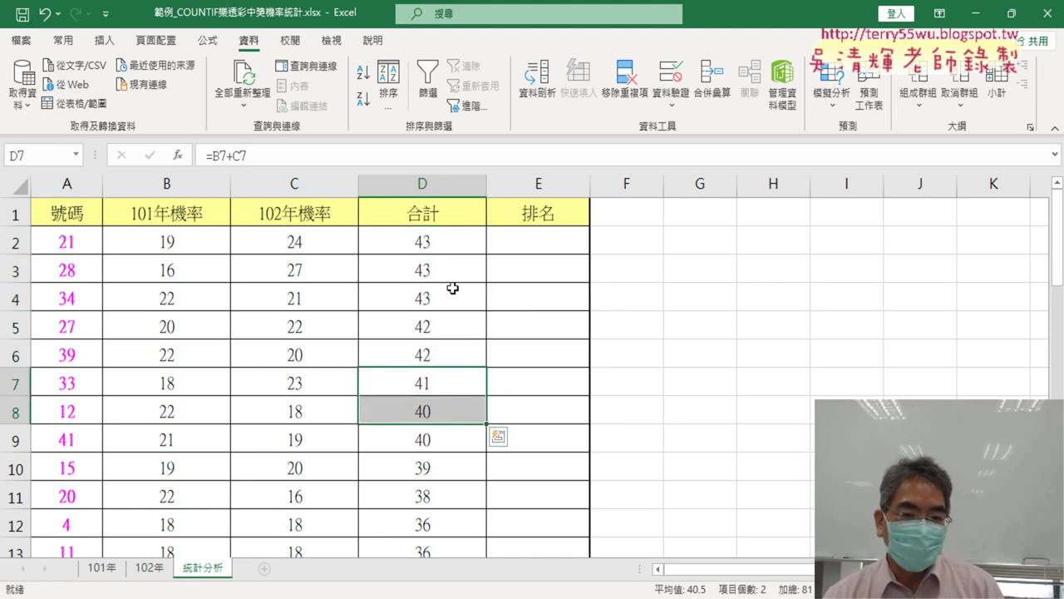
click(449, 252)
click(557, 243)
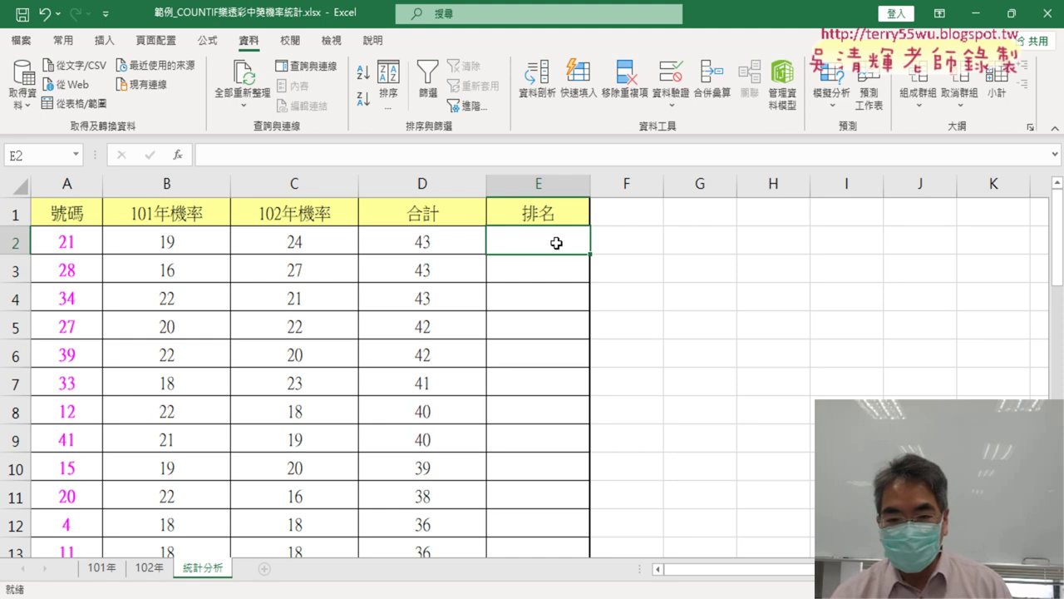
Enter 1 in E2 and drag-fill a rank series from 1 to 42 down to E43.
text(1)
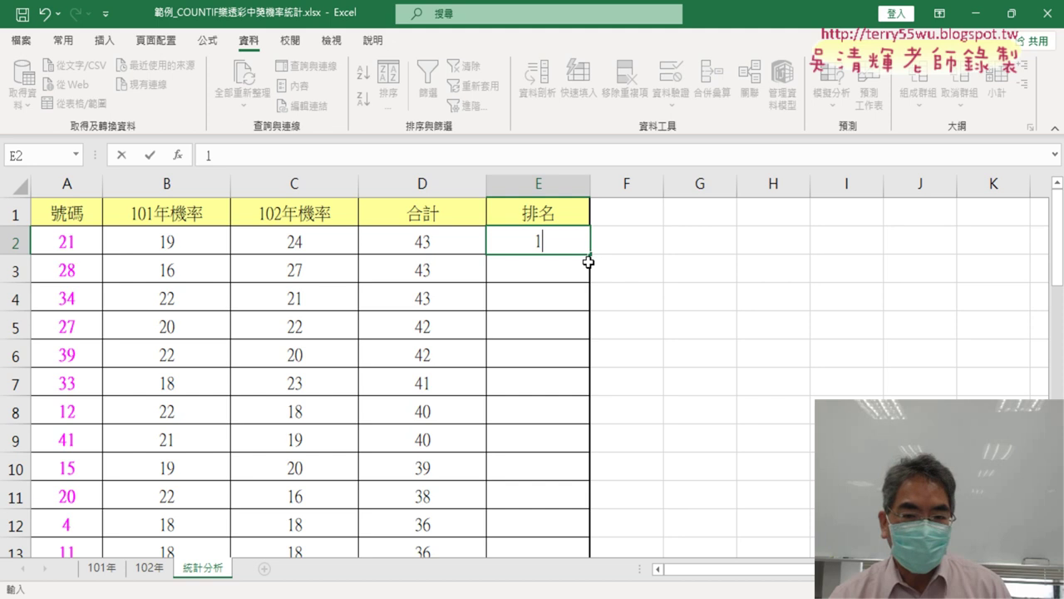
drag(591, 254, 592, 416)
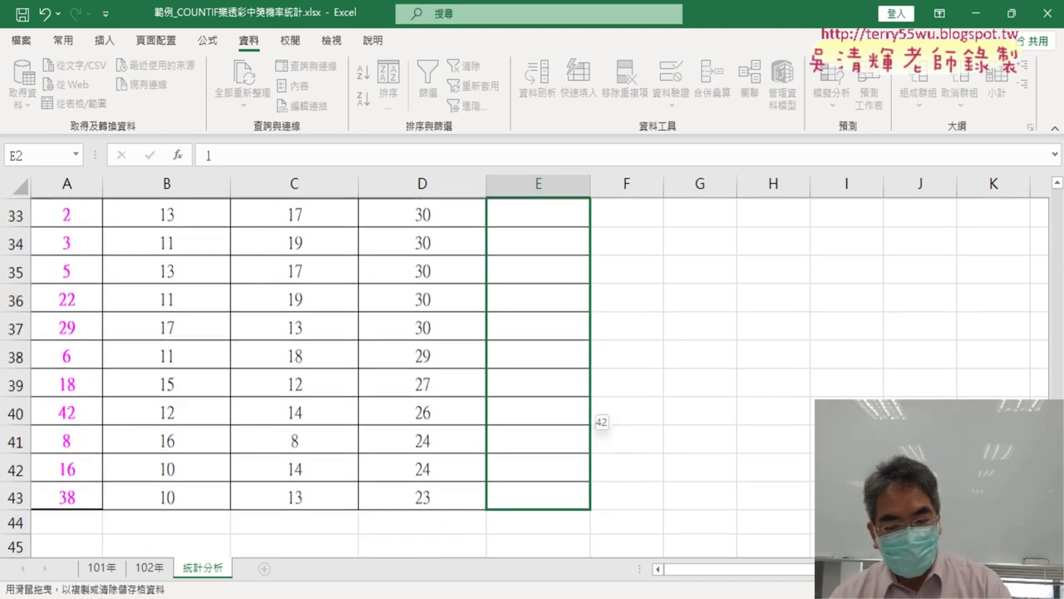
drag(592, 416, 601, 499)
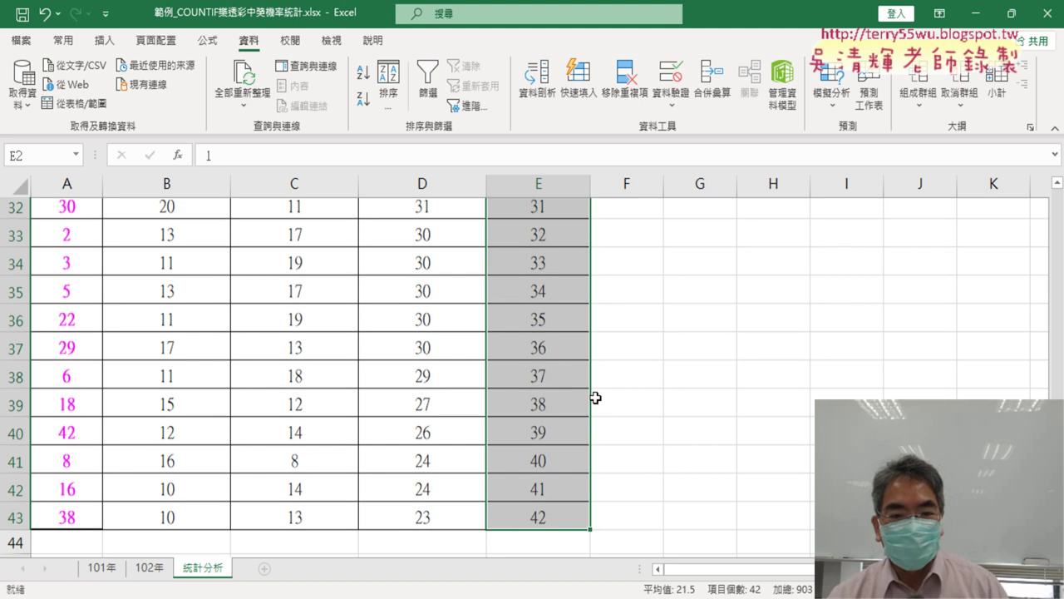
scroll(596, 397, up, 10)
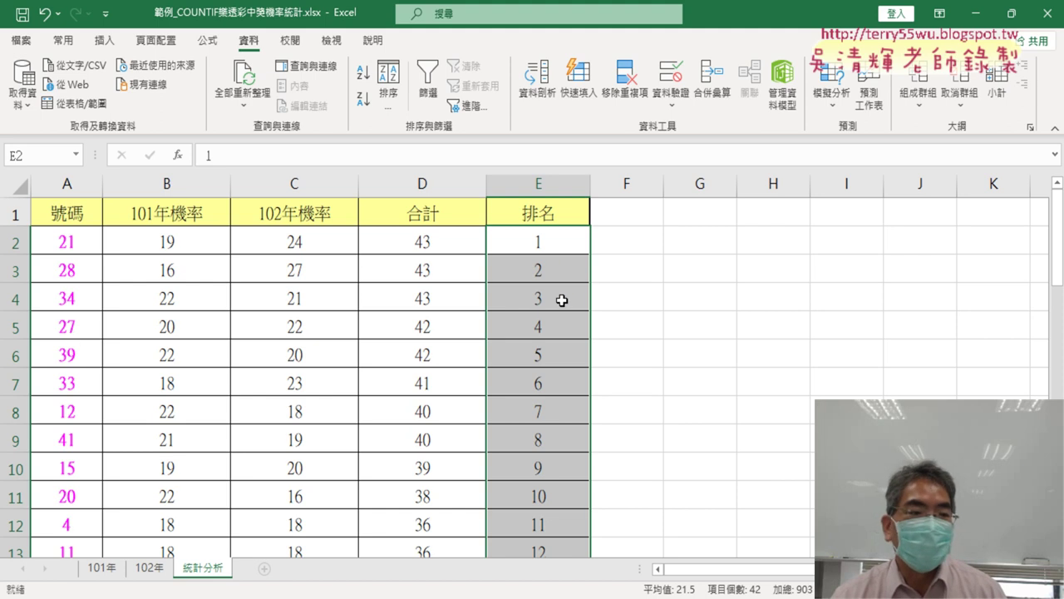
click(76, 216)
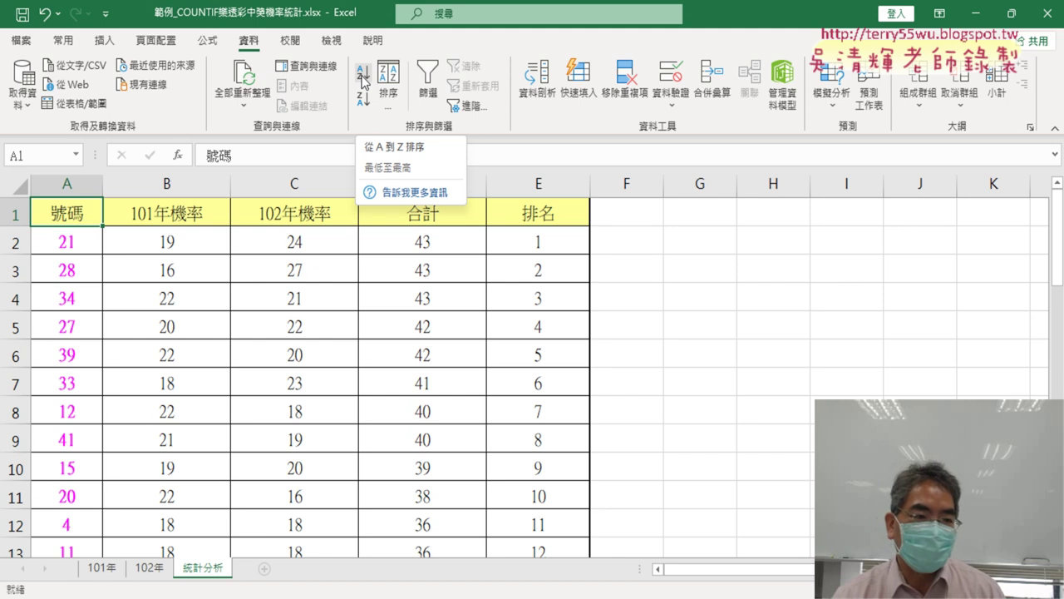
Sort the table by 號碼 ascending and check that number 1 is ranked 25.
click(362, 78)
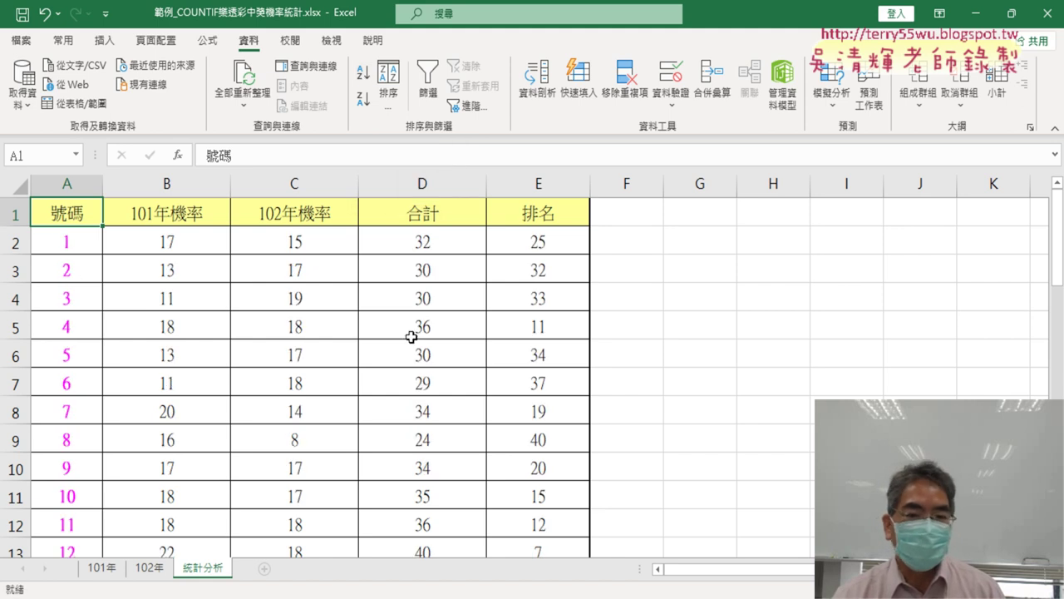
click(559, 182)
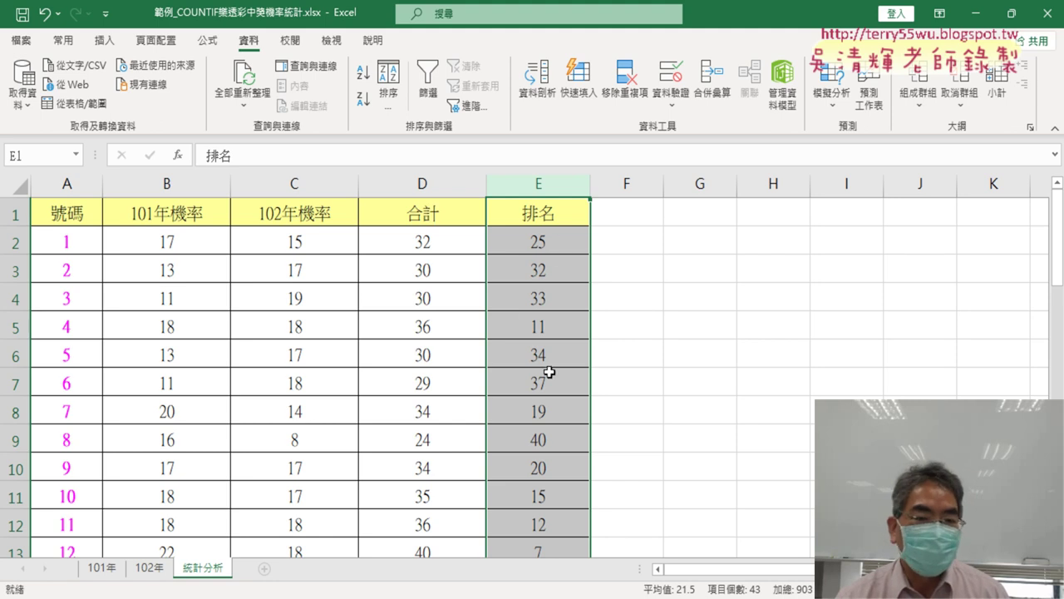
click(551, 241)
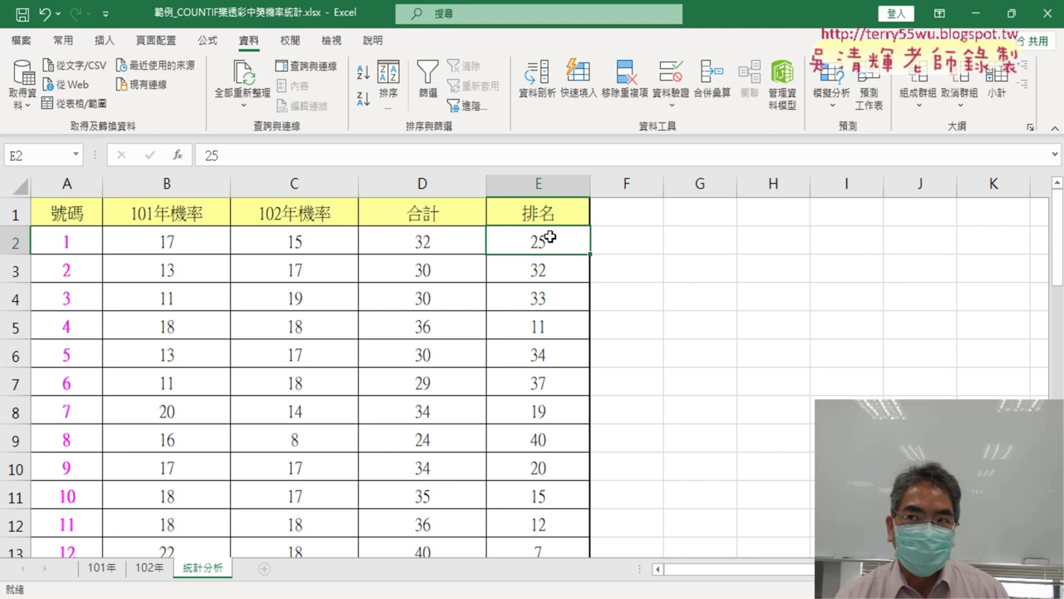
Re-sort by 合計 descending, then back by 號碼 ascending, to compare the orders.
click(433, 216)
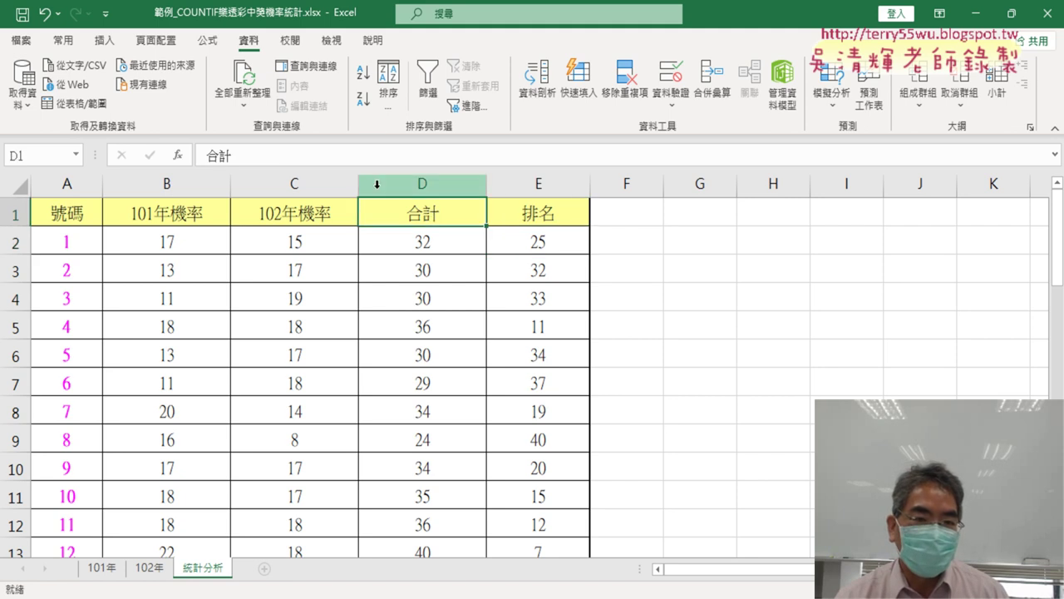
click(363, 99)
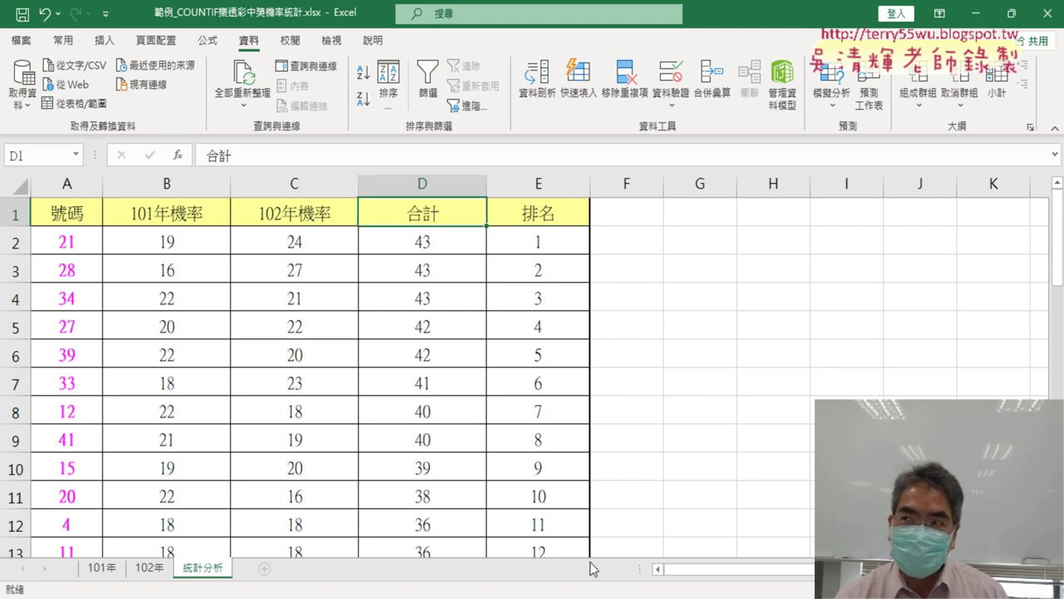
click(94, 212)
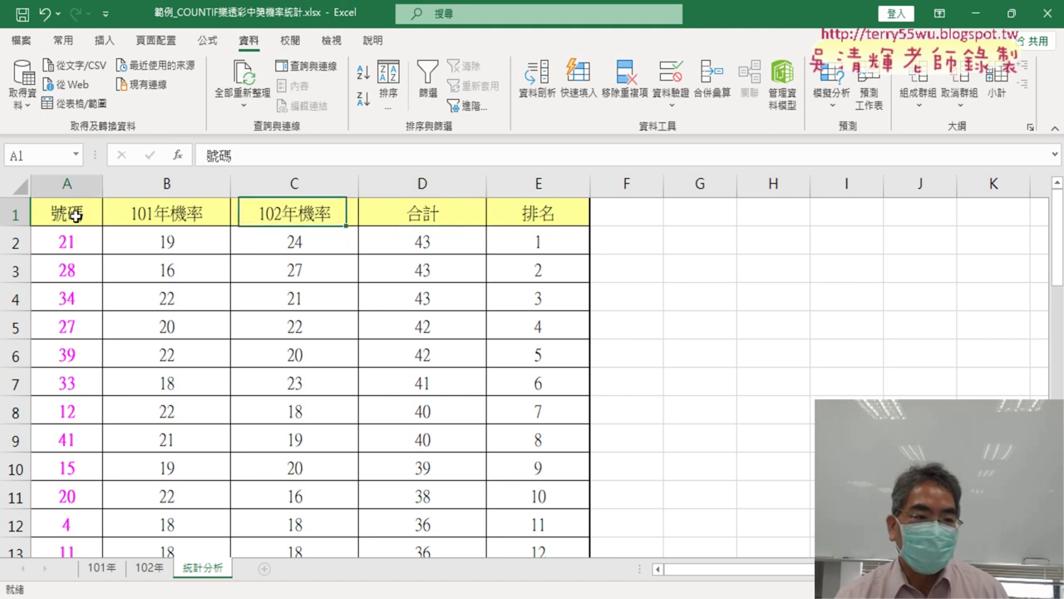
click(364, 76)
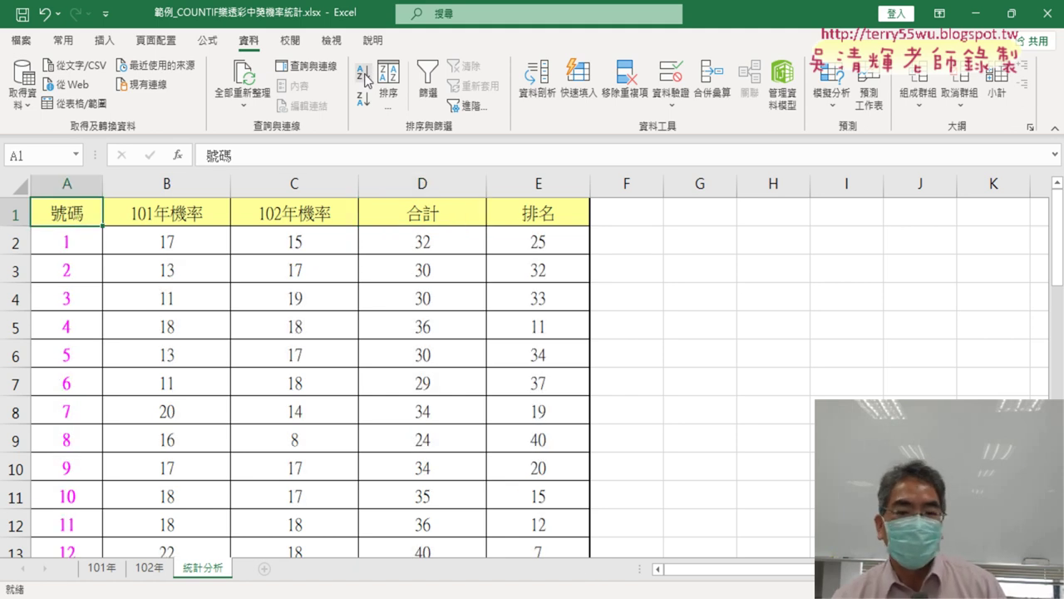
click(555, 241)
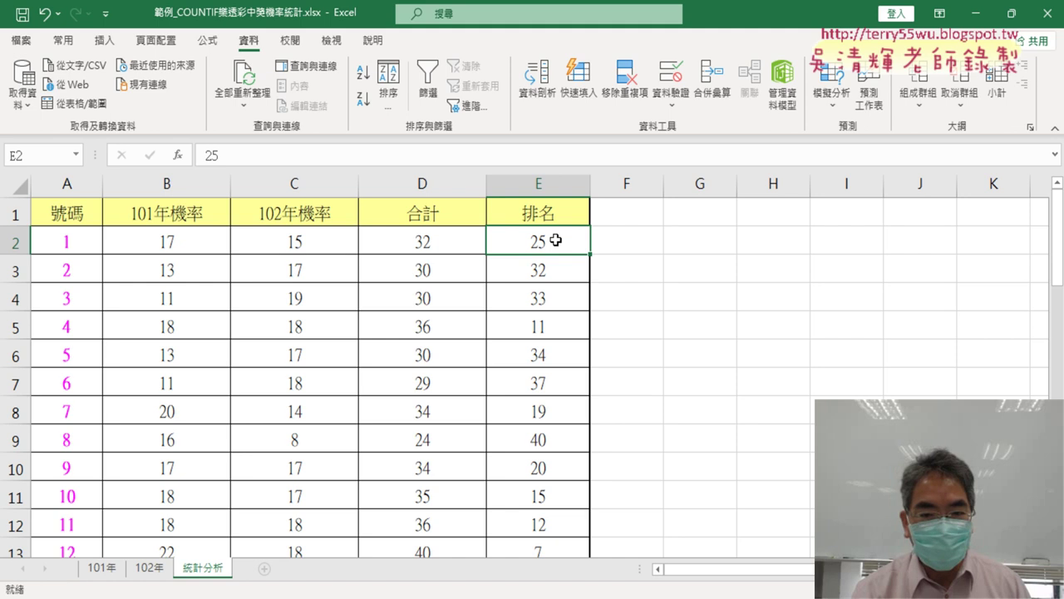
Clear the manually entered ranks from the 排名 column.
key(ctrl+shift+Down)
key(alt+a)
key(s)
key(a)
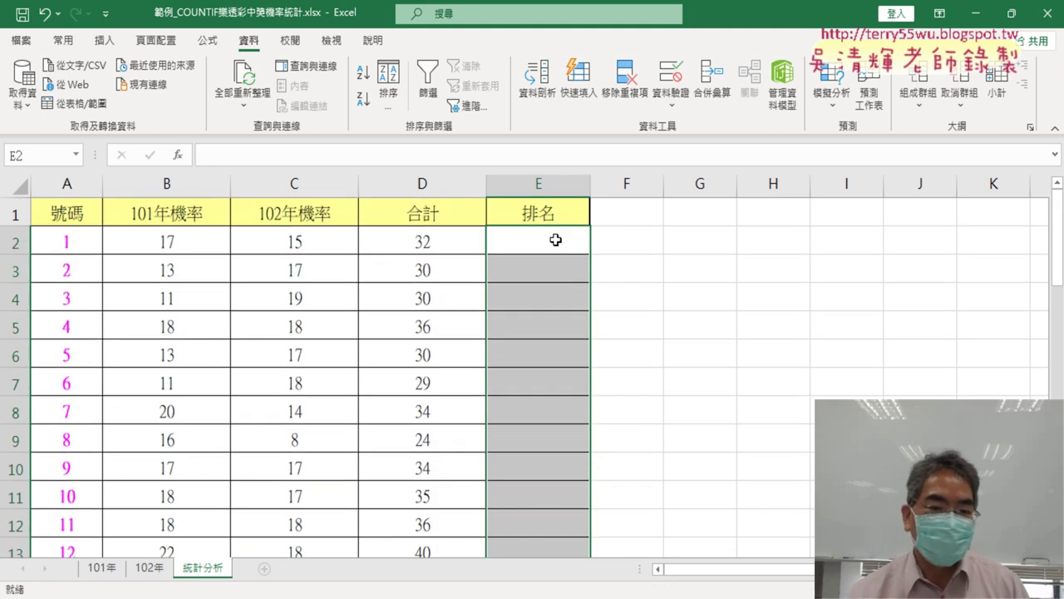
Insert a RANK.EQ function from the 統計 category into cell E2.
click(556, 239)
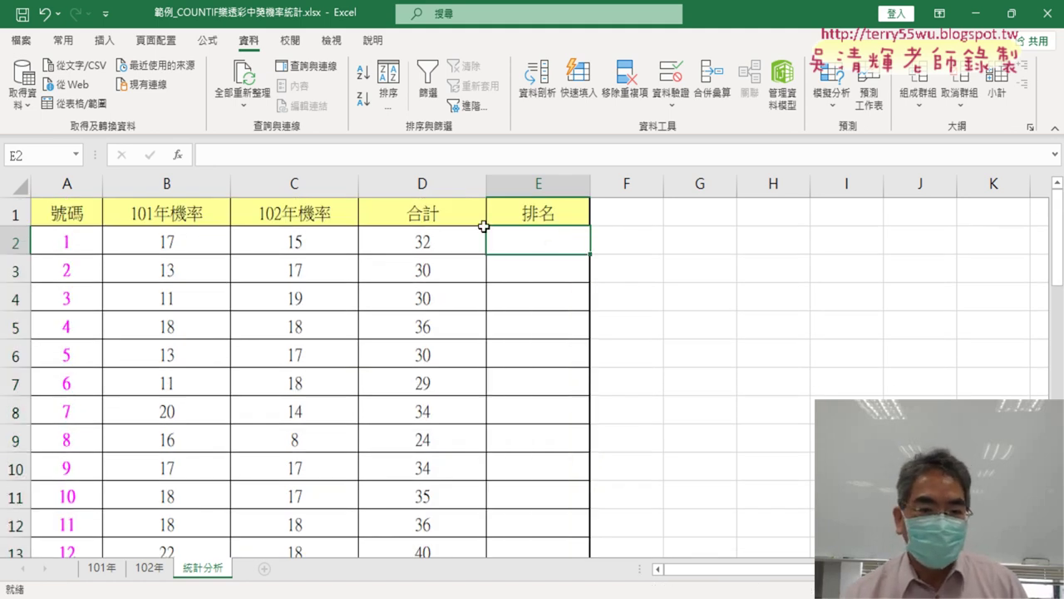
click(179, 153)
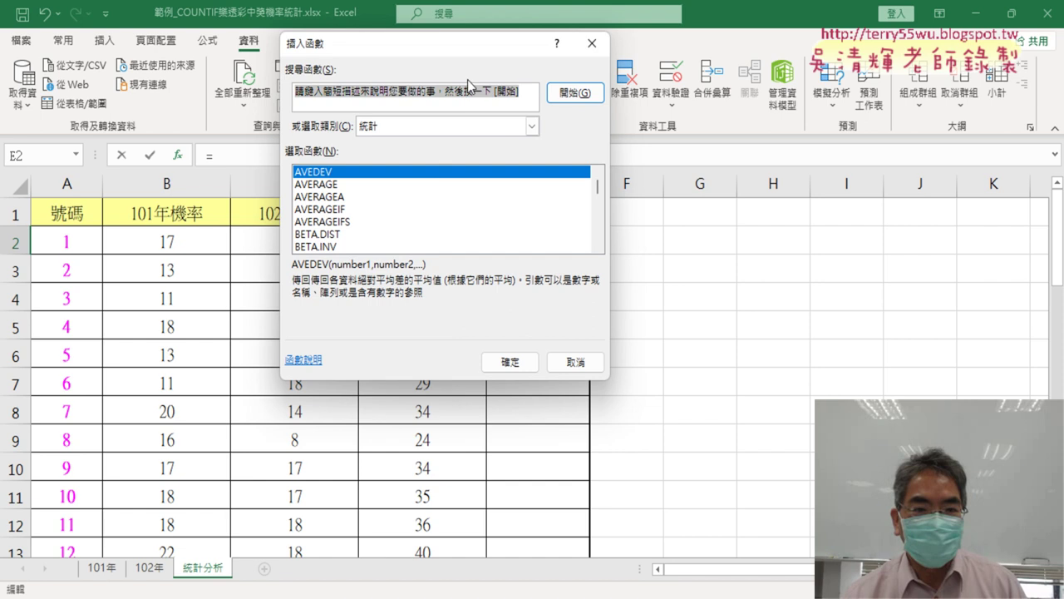
drag(473, 43, 817, 43)
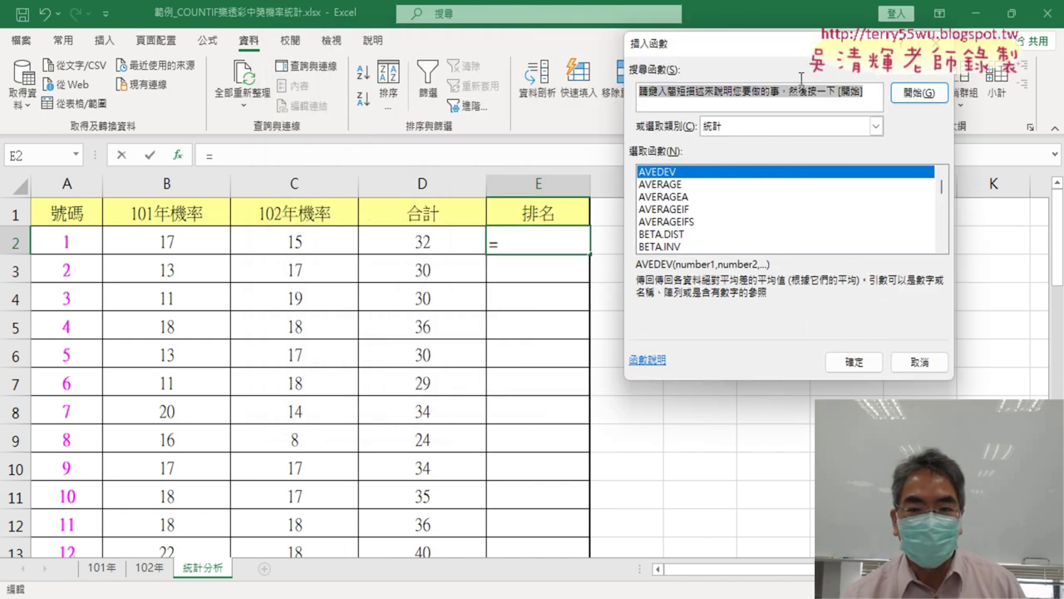
click(818, 129)
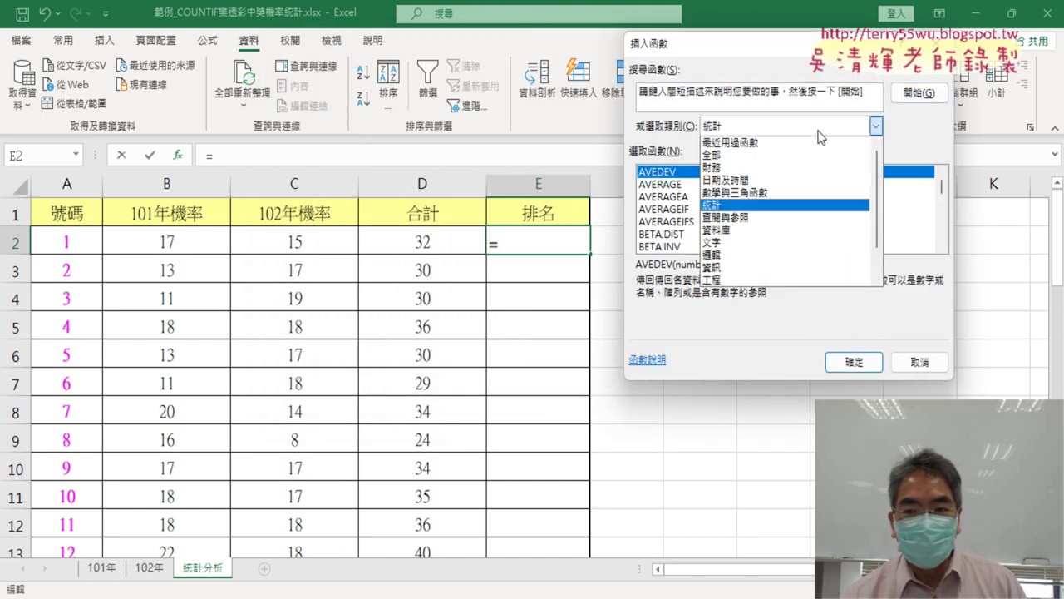
click(818, 133)
drag(943, 191, 945, 228)
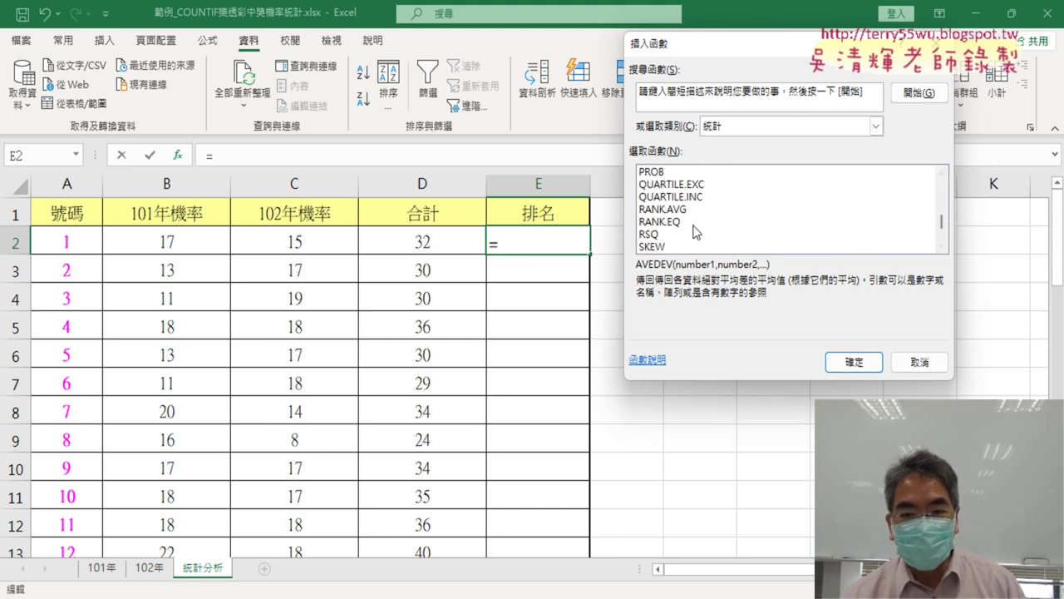
scroll(686, 219, down, 1)
click(682, 185)
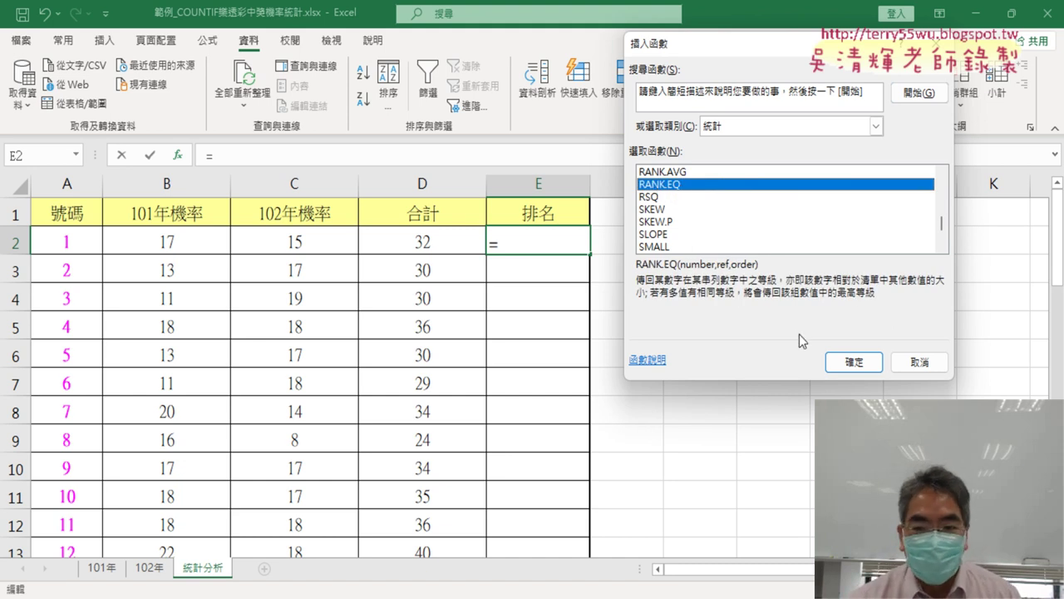
click(851, 364)
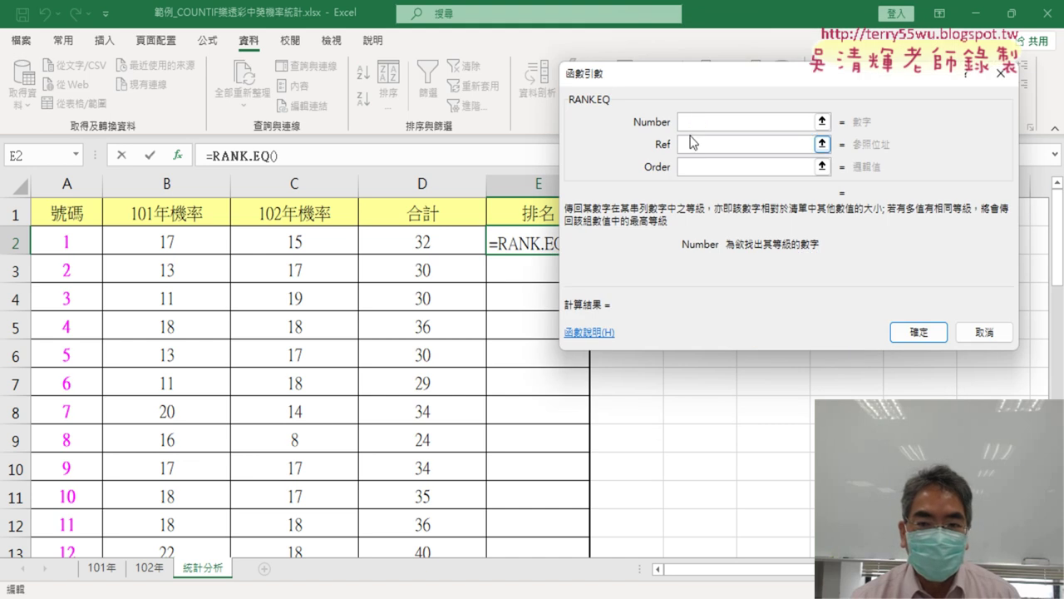
Set E2 to =RANK.EQ(D2,D2:D43) with Order empty, ranking number 1's total of 32 at 25.
click(420, 244)
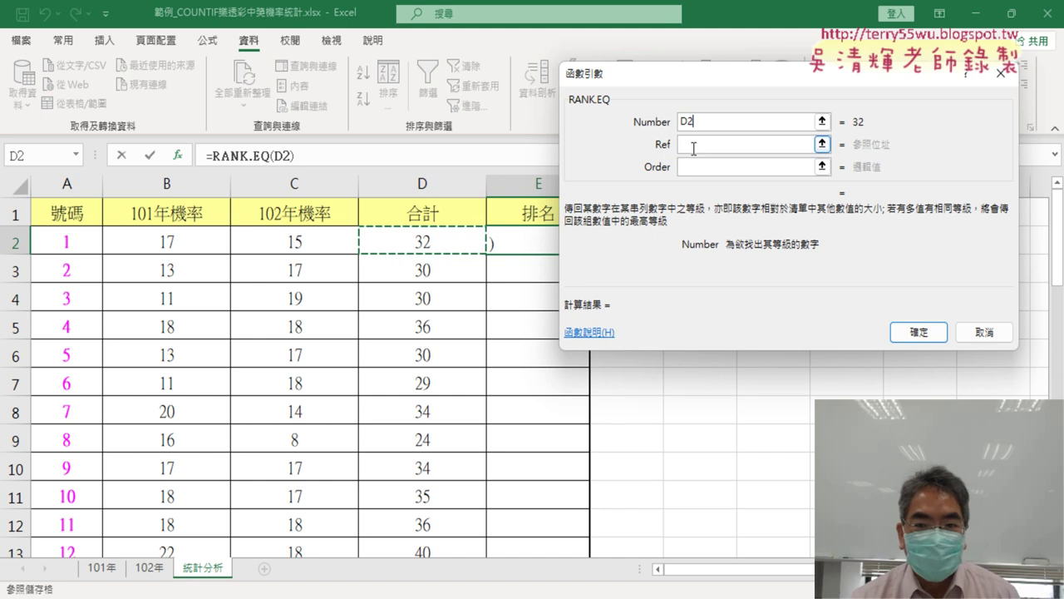
click(690, 144)
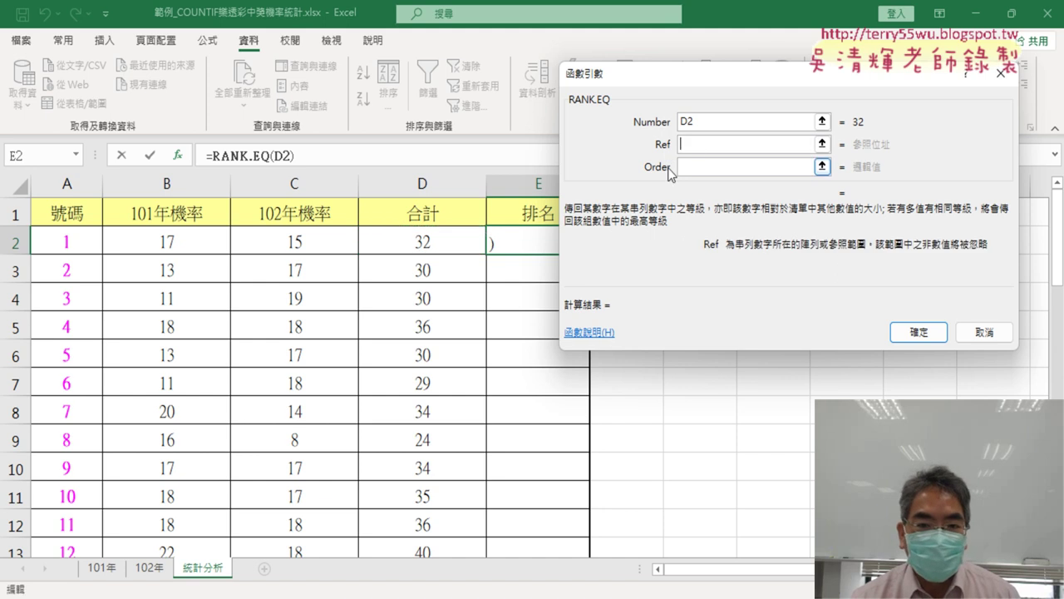
click(423, 241)
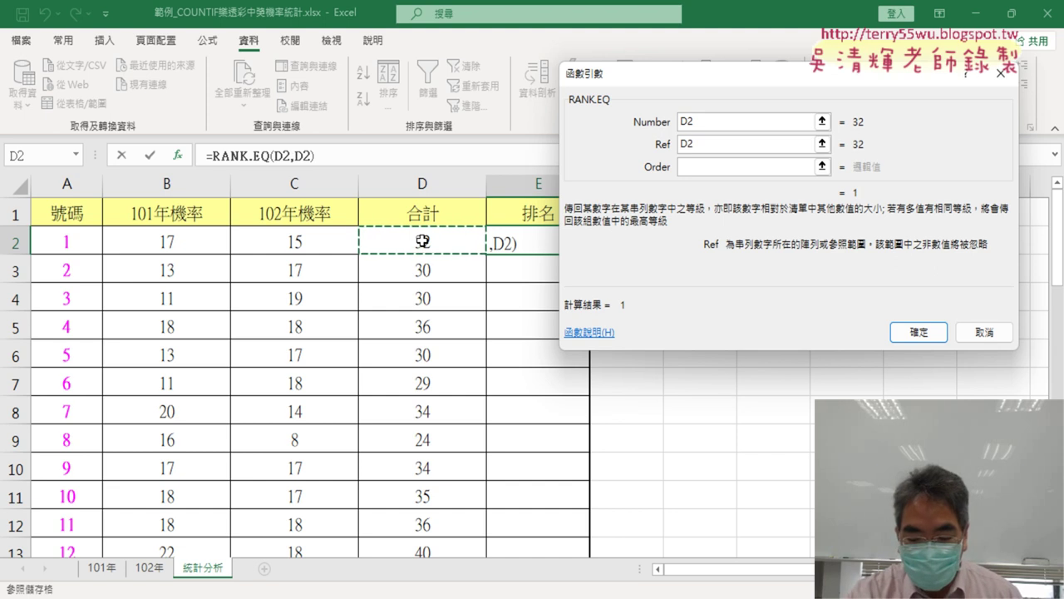
key(ctrl+shift+Down)
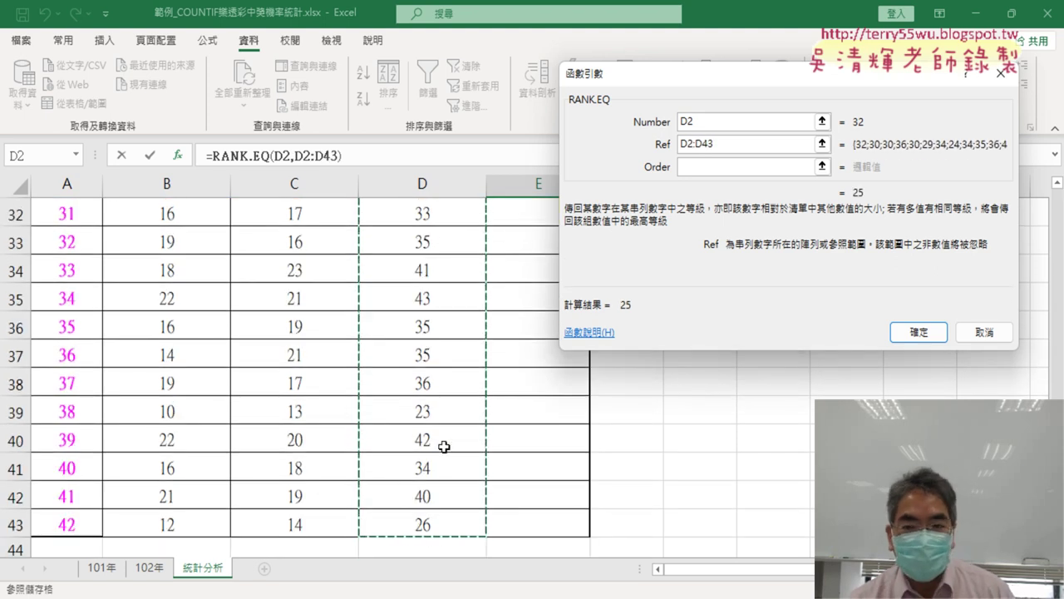
click(692, 122)
click(724, 144)
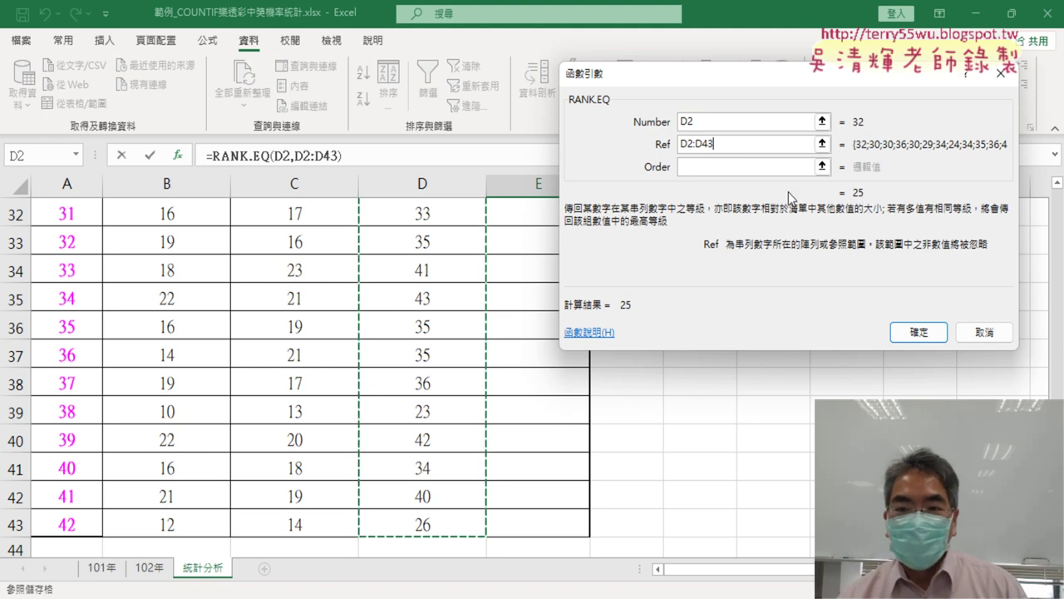
click(702, 169)
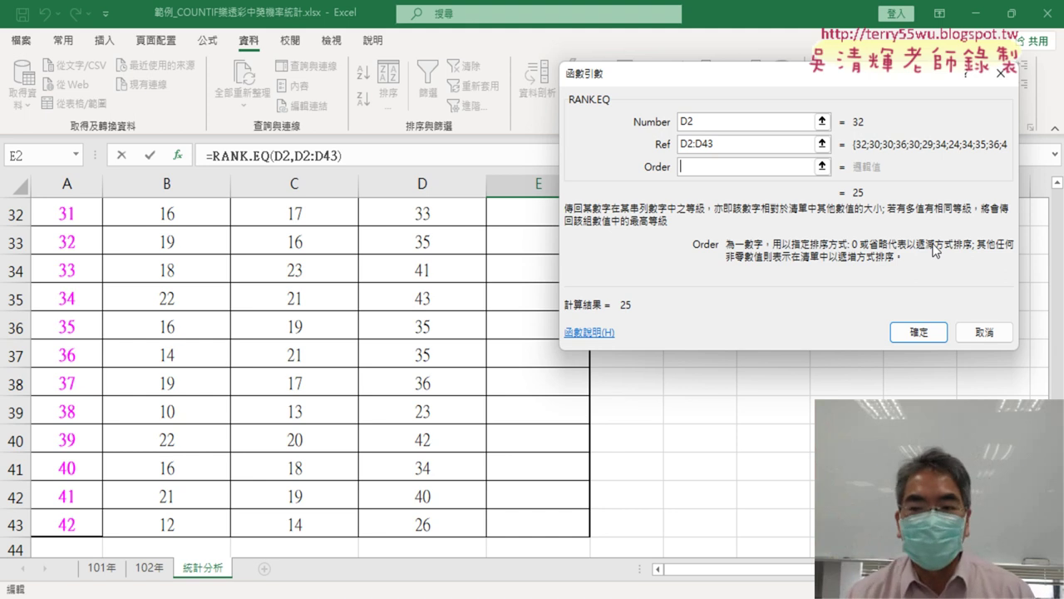
click(918, 332)
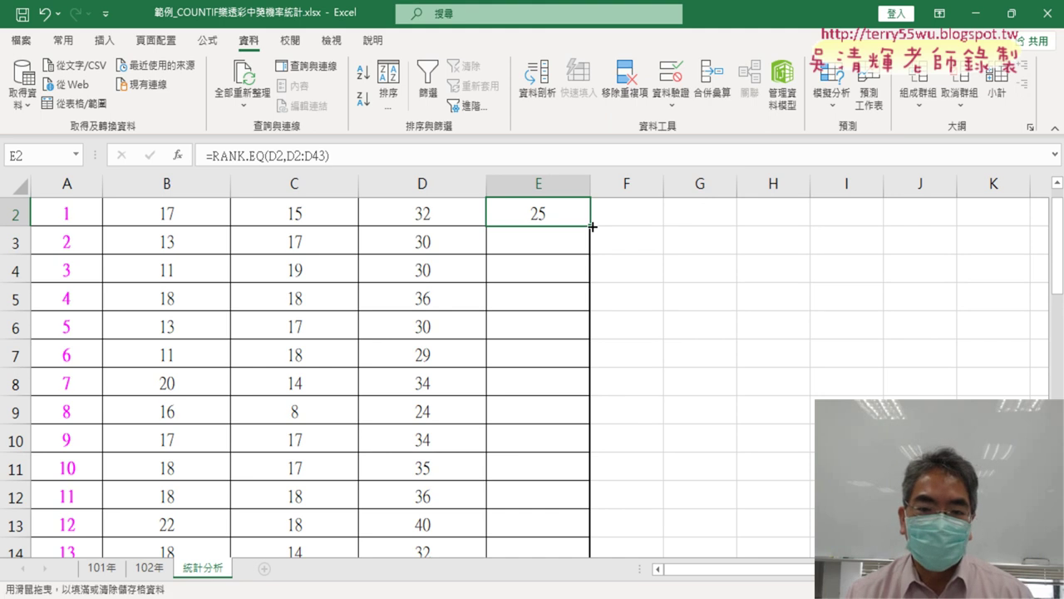
Copy the rank formula down to E5 and notice E3's range shifted to D3:D44.
drag(590, 226, 582, 297)
click(536, 242)
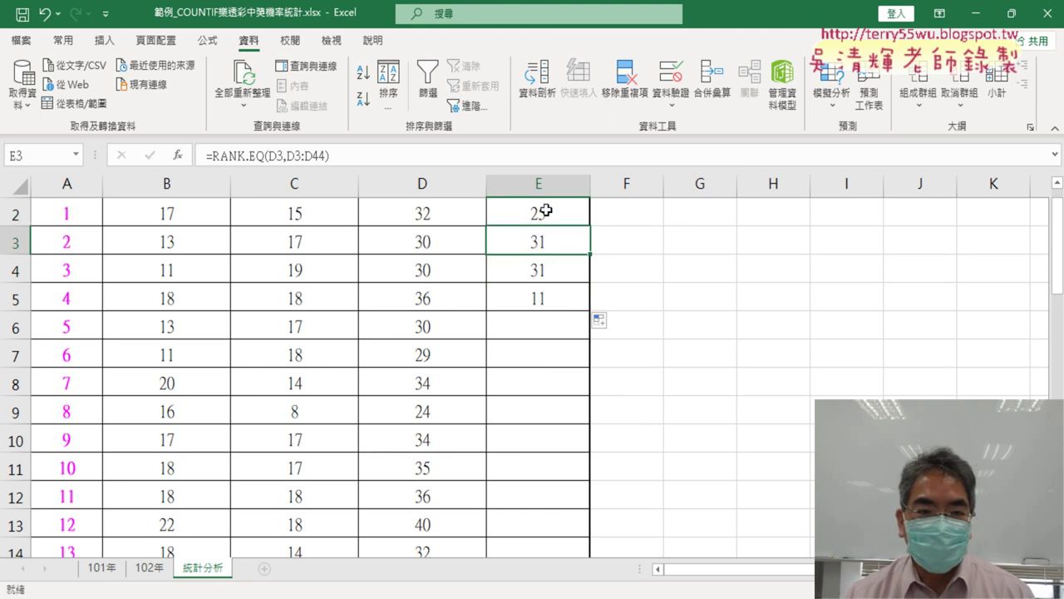
click(546, 211)
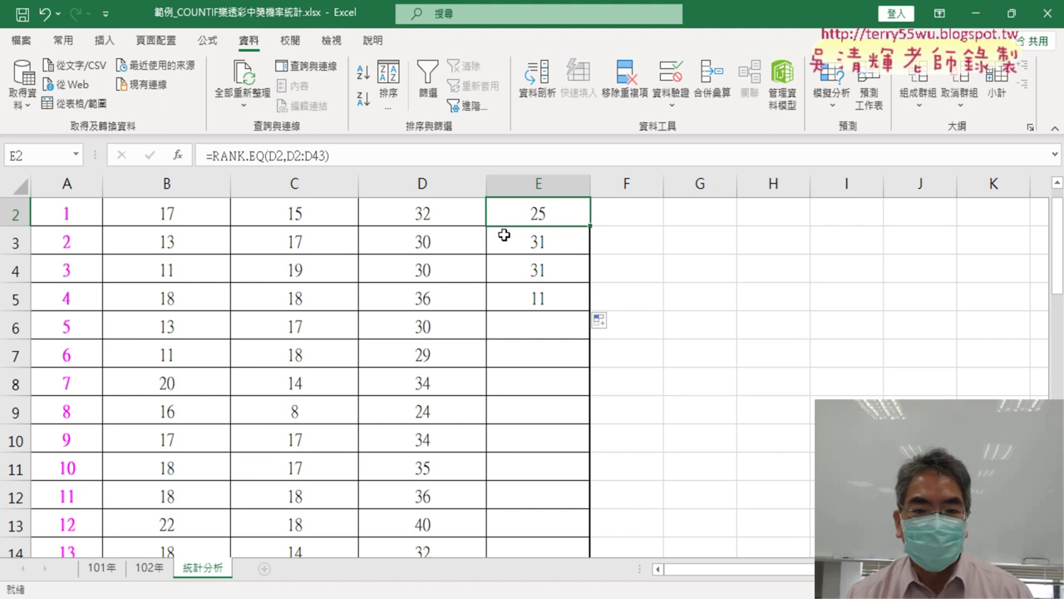
click(540, 241)
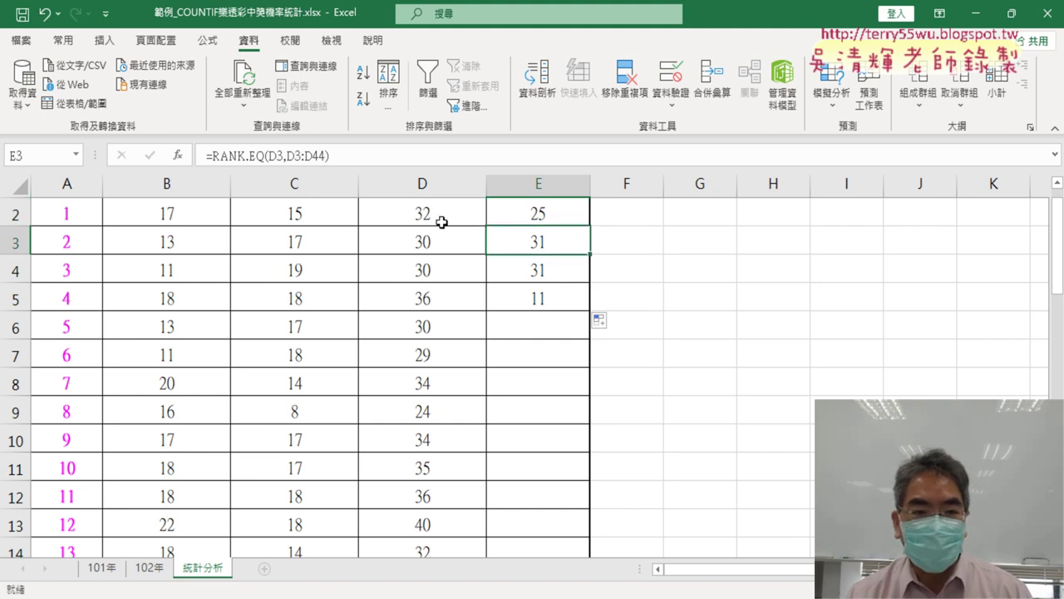
Change E2 to =RANK.EQ(D2,D$2:D$43) and fill the ranks down to row 43.
click(525, 214)
click(297, 156)
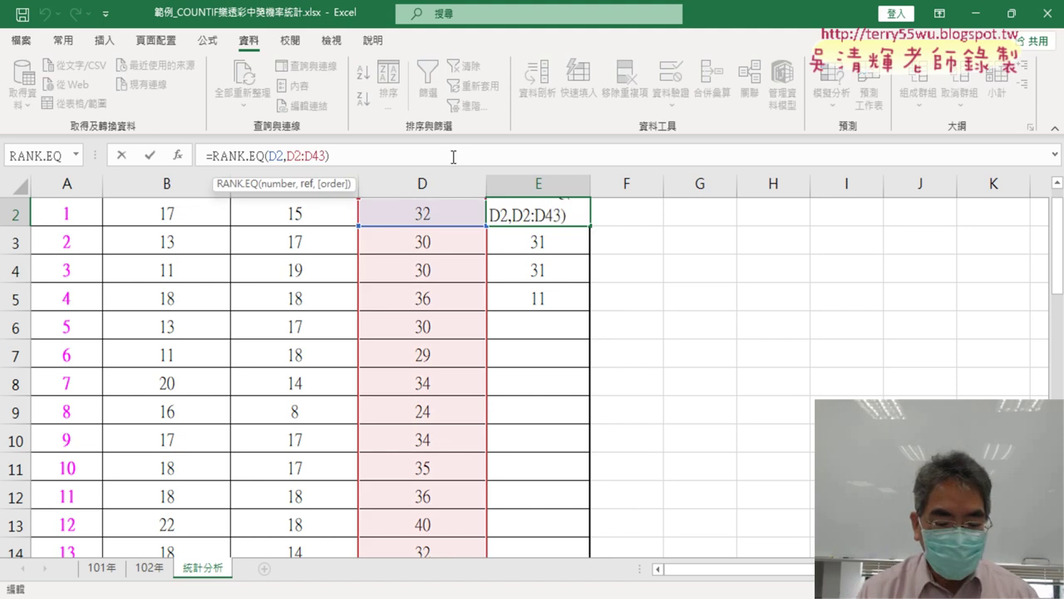
text($2:D)
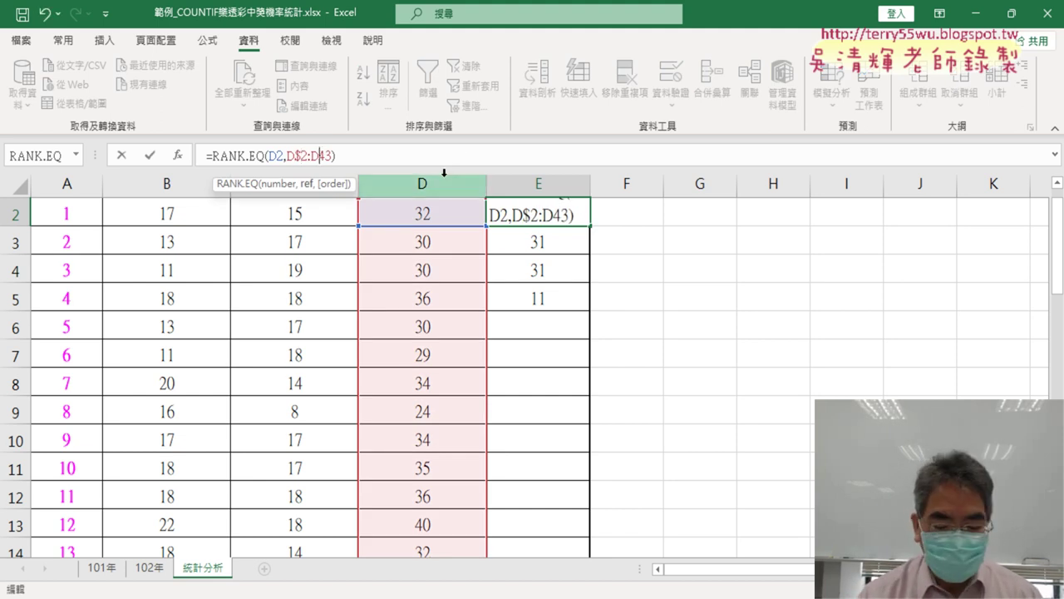
text($)
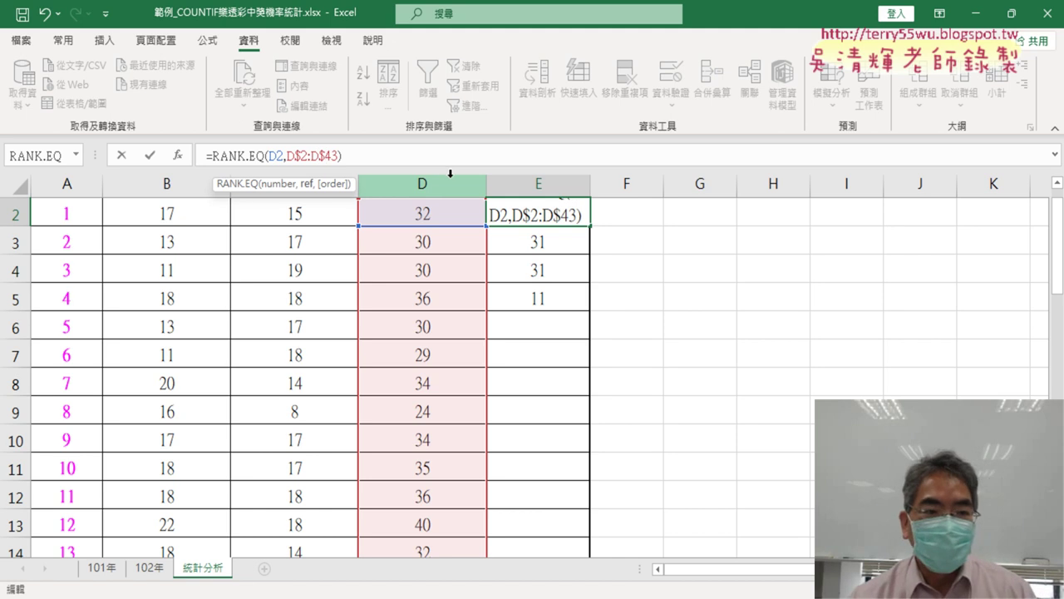
click(149, 157)
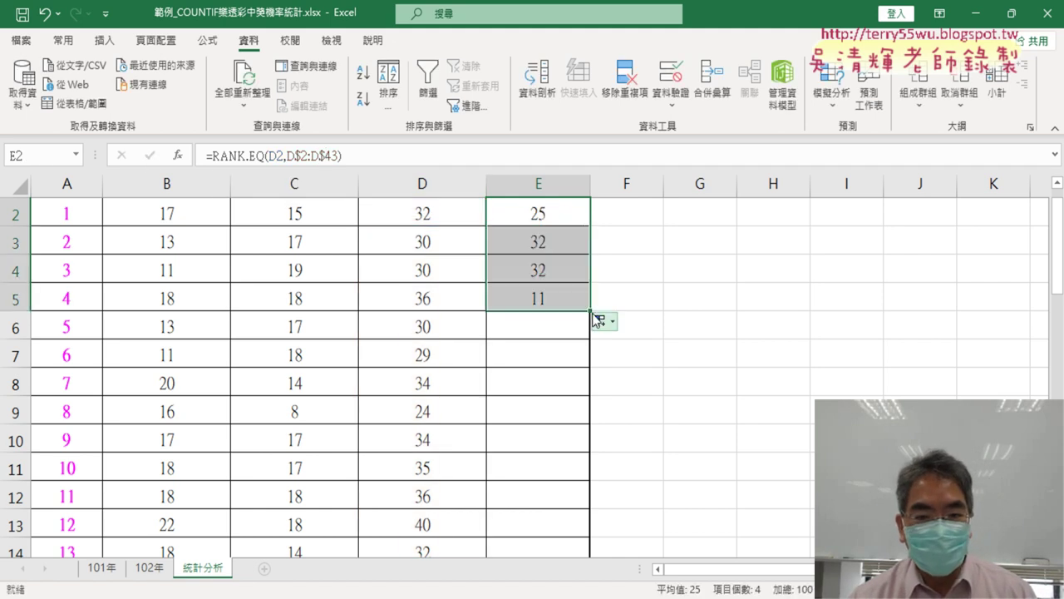
double_click(590, 310)
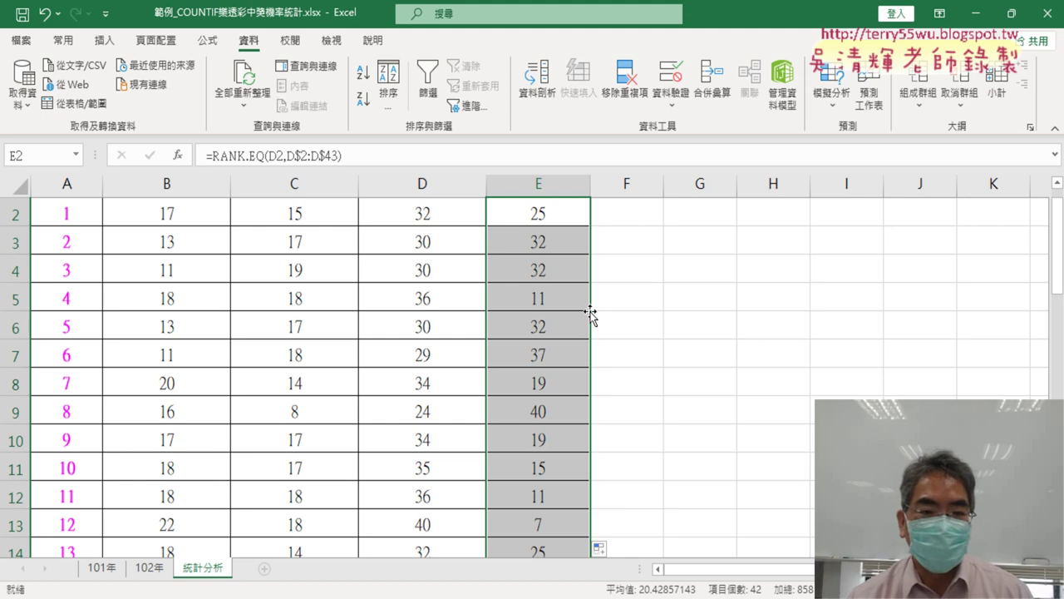
scroll(591, 315, up, 1)
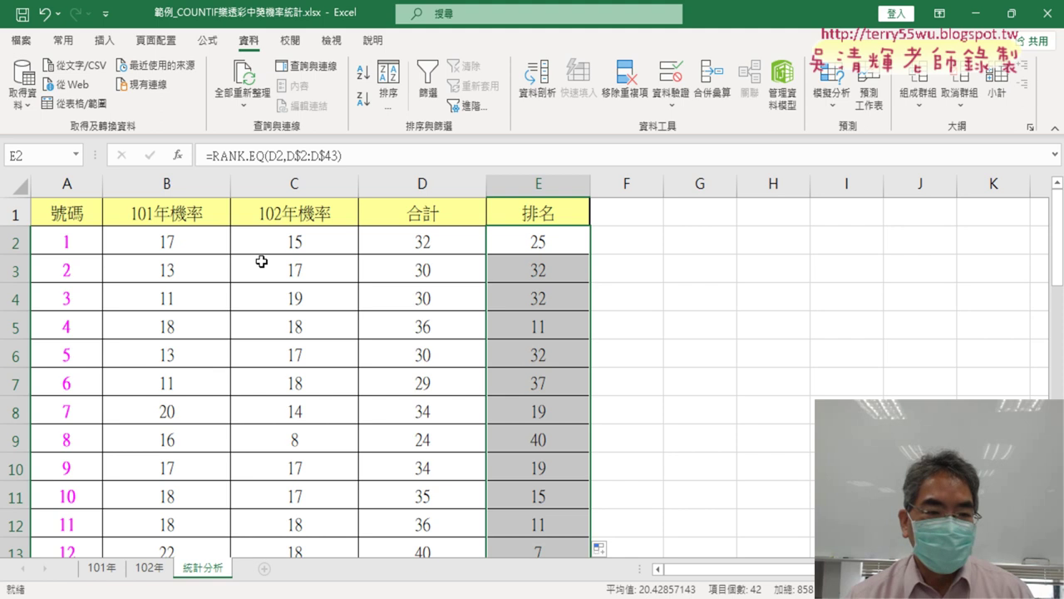
click(193, 239)
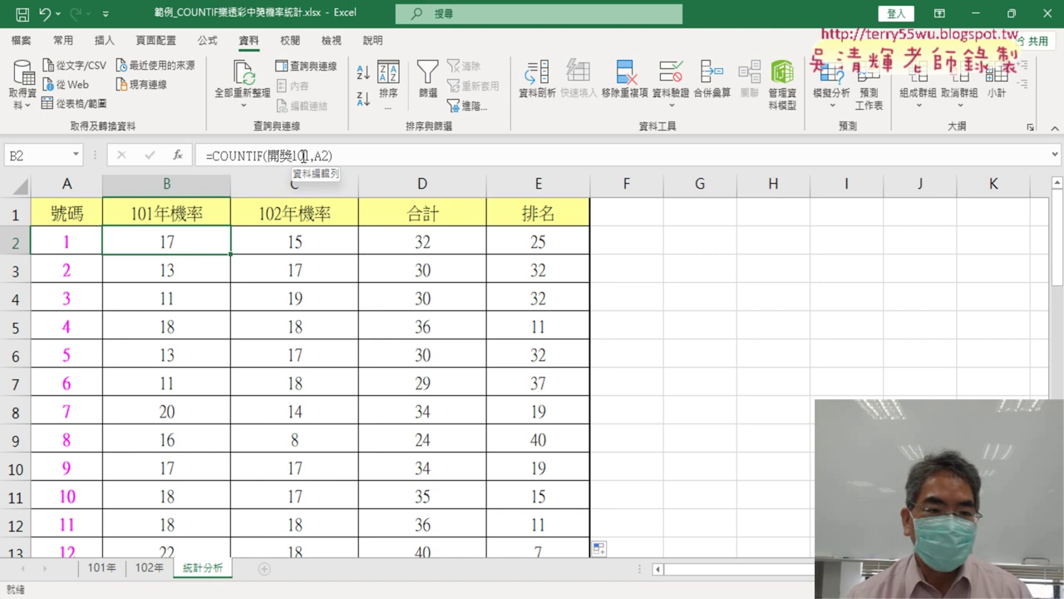
click(103, 572)
scroll(367, 347, up, 1)
drag(356, 241, 560, 239)
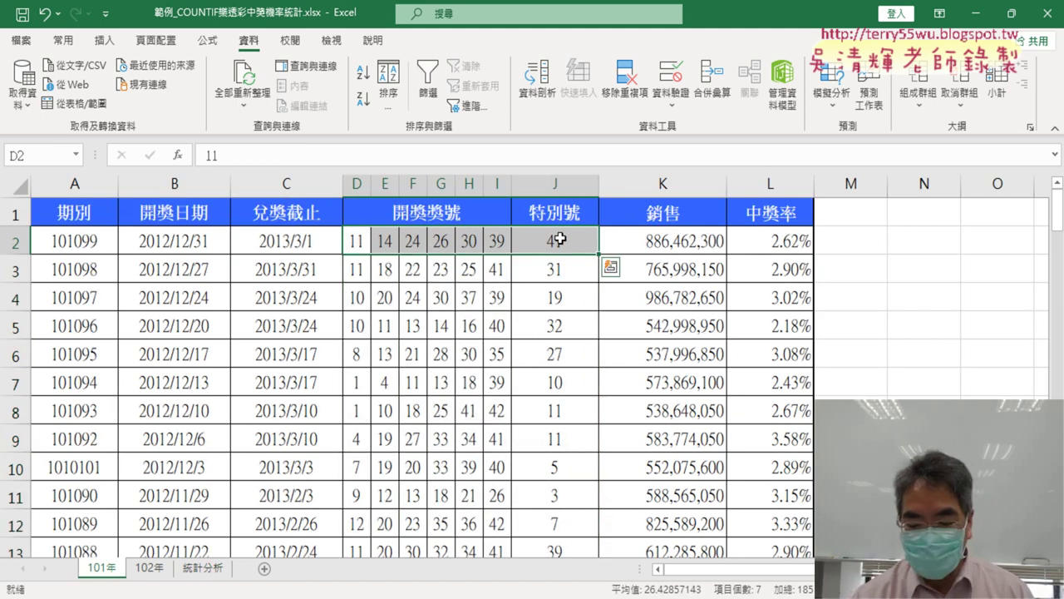
key(ctrl+shift+Down)
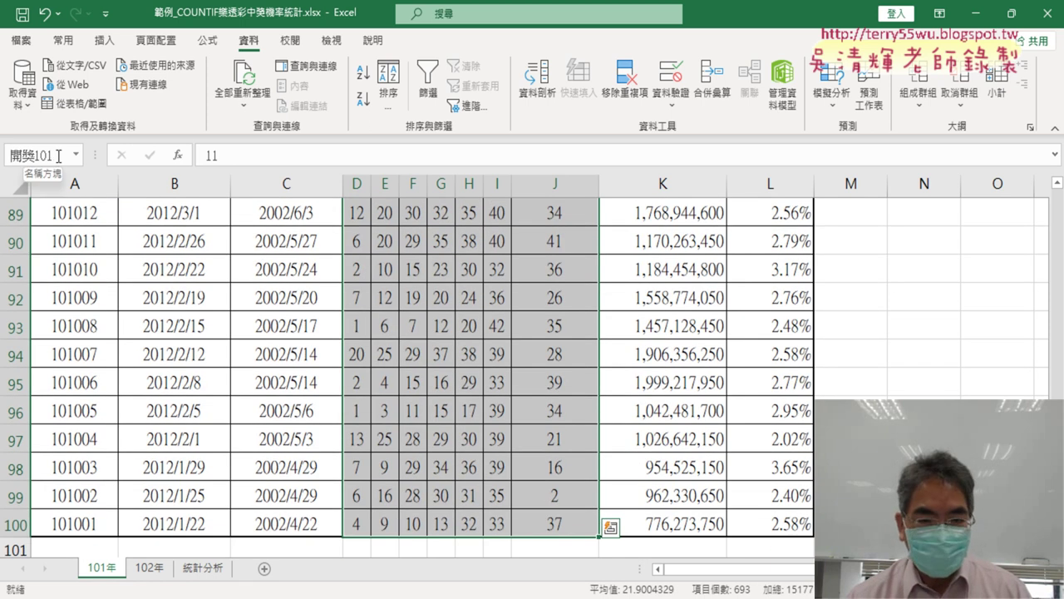
click(160, 572)
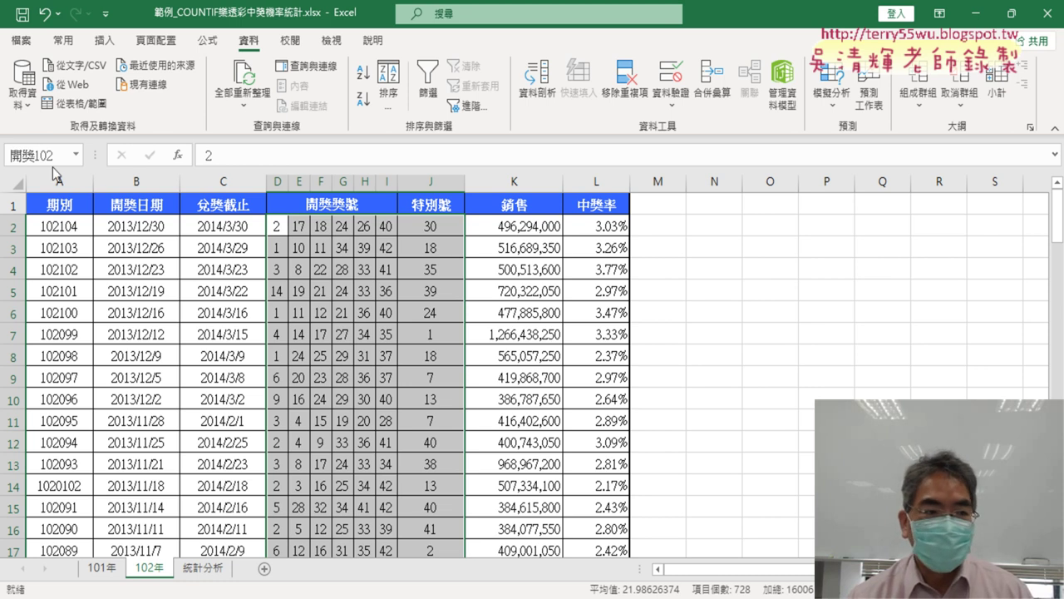
click(220, 572)
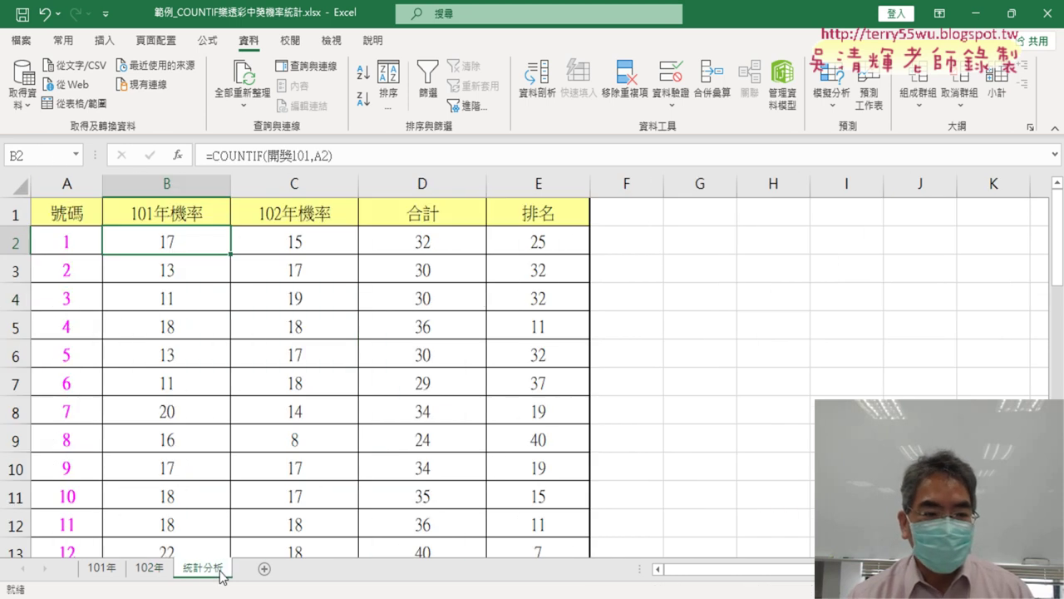
double_click(189, 242)
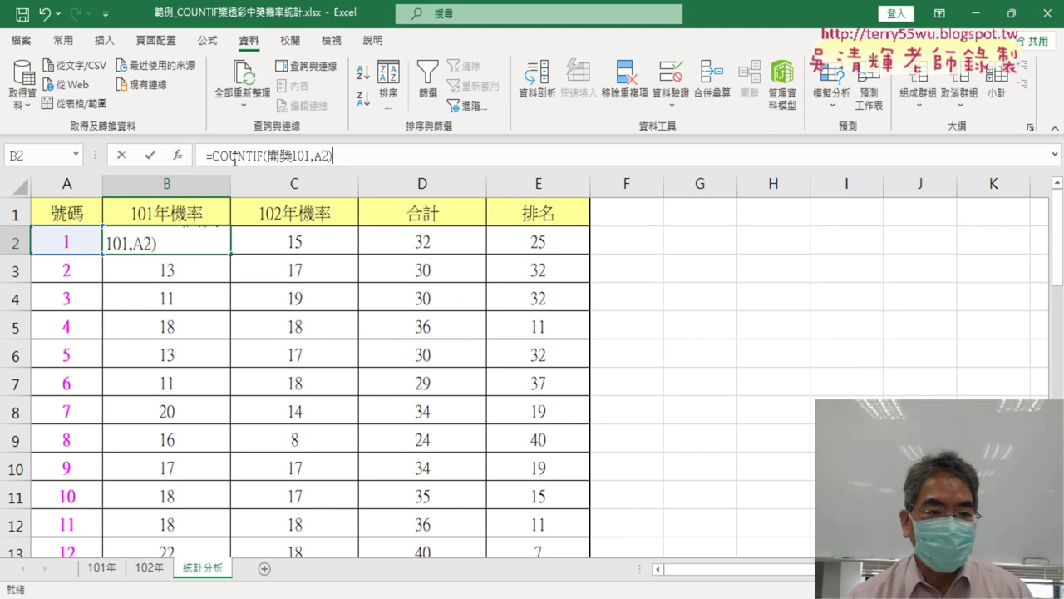
click(177, 156)
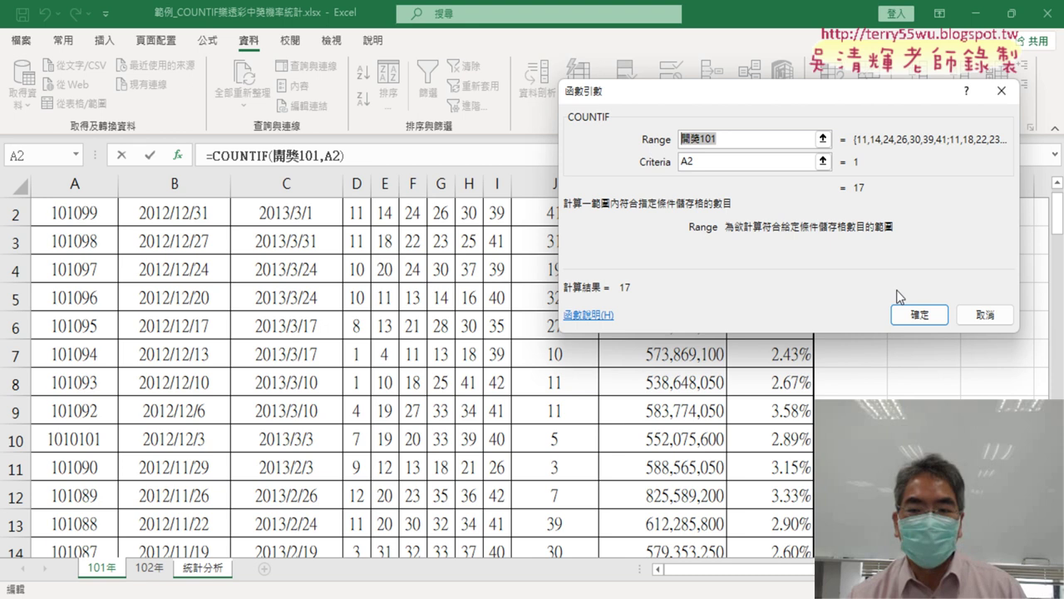
click(913, 313)
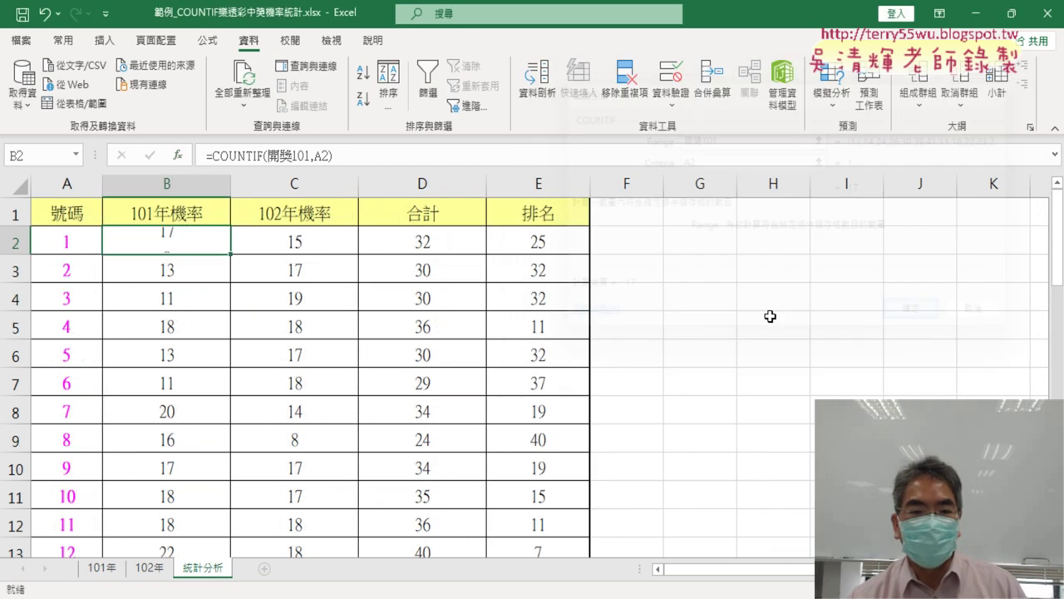
click(304, 243)
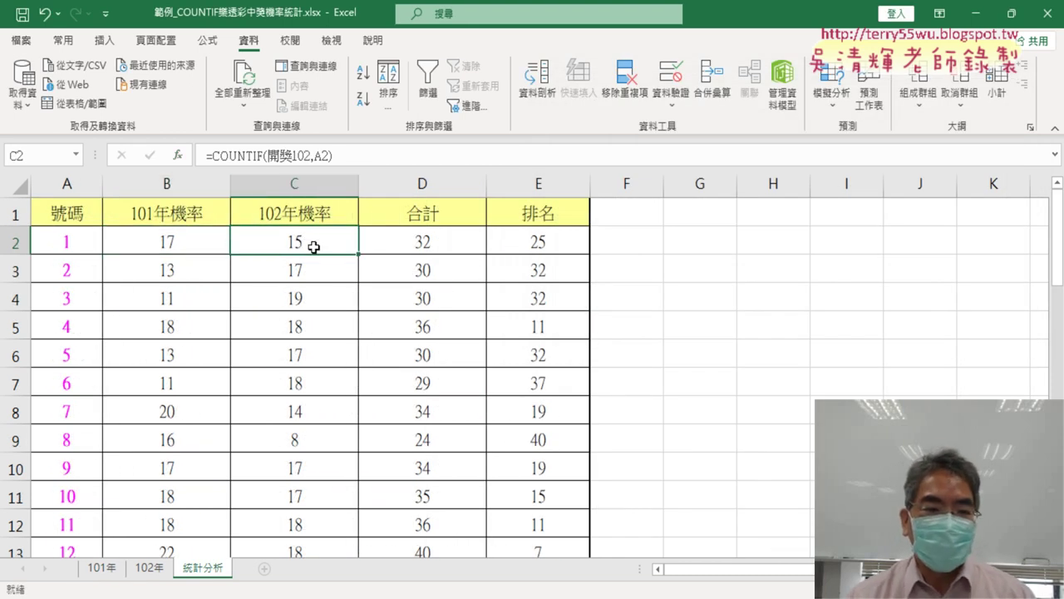
key(Right)
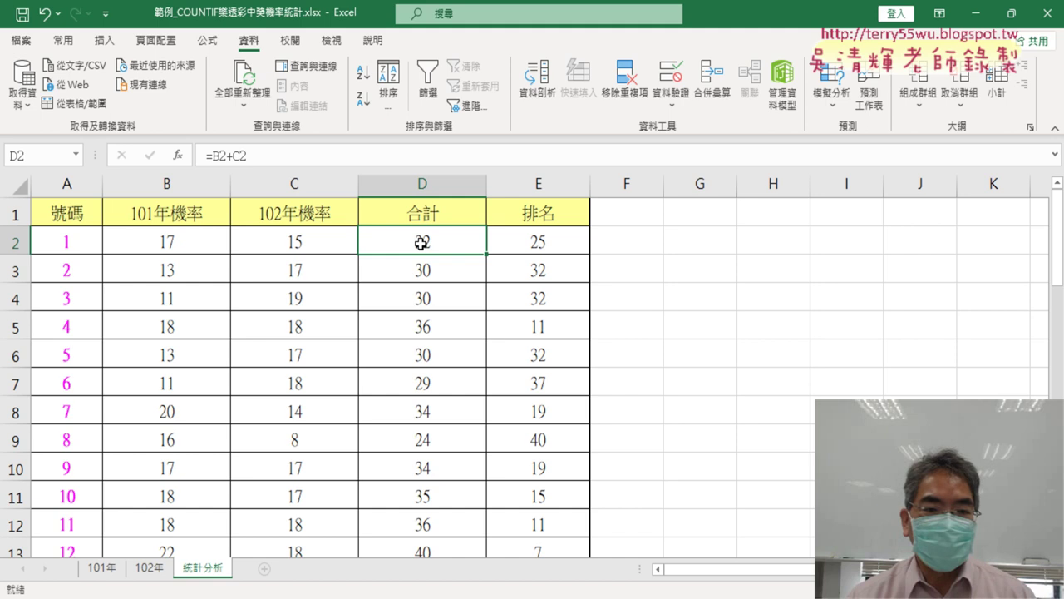
click(563, 248)
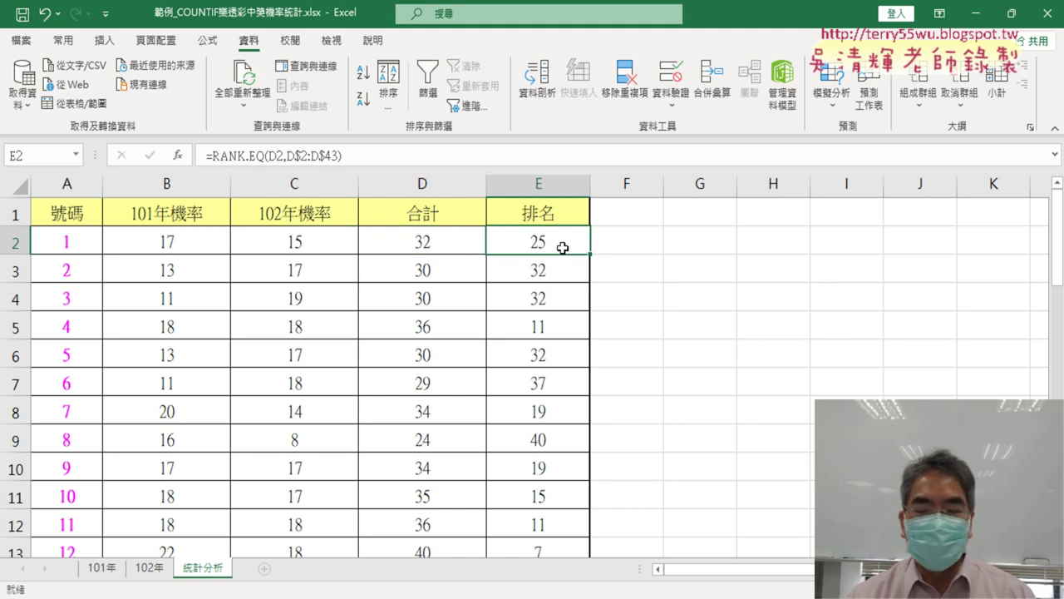